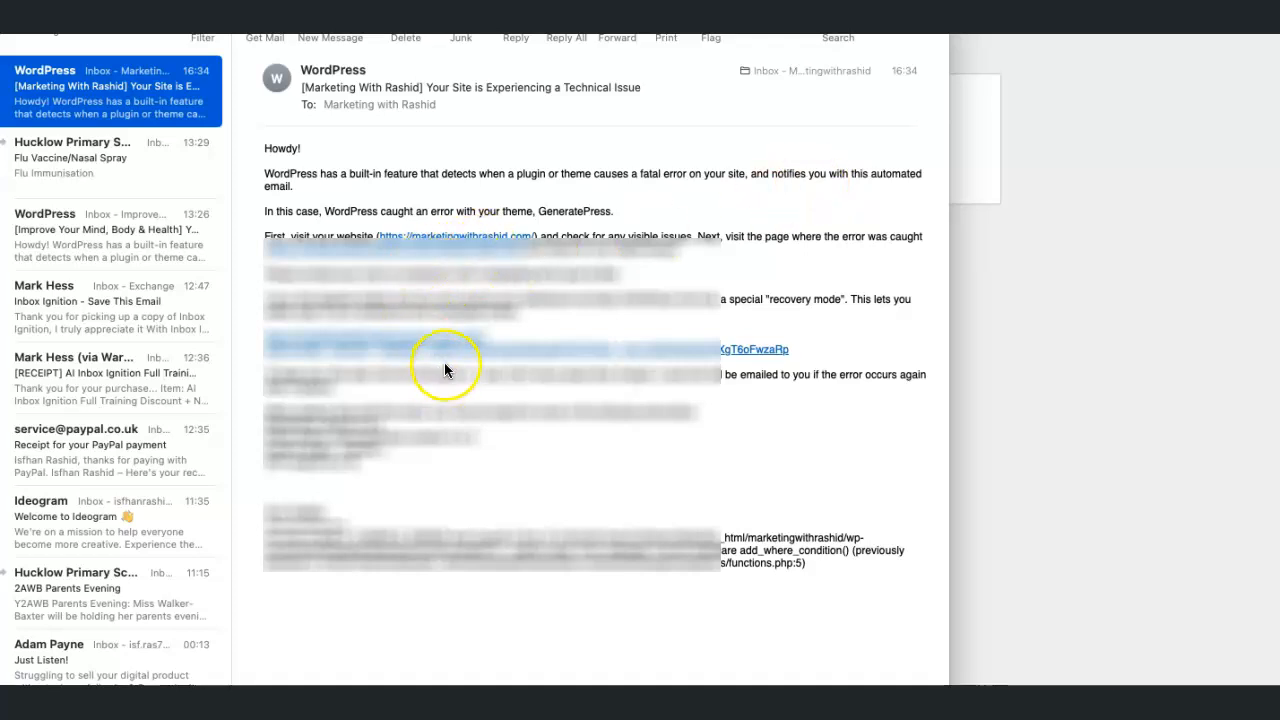
Highlight part of the GeneratePress error details in the WordPress notice email.
left_click_drag(336, 438, 480, 445)
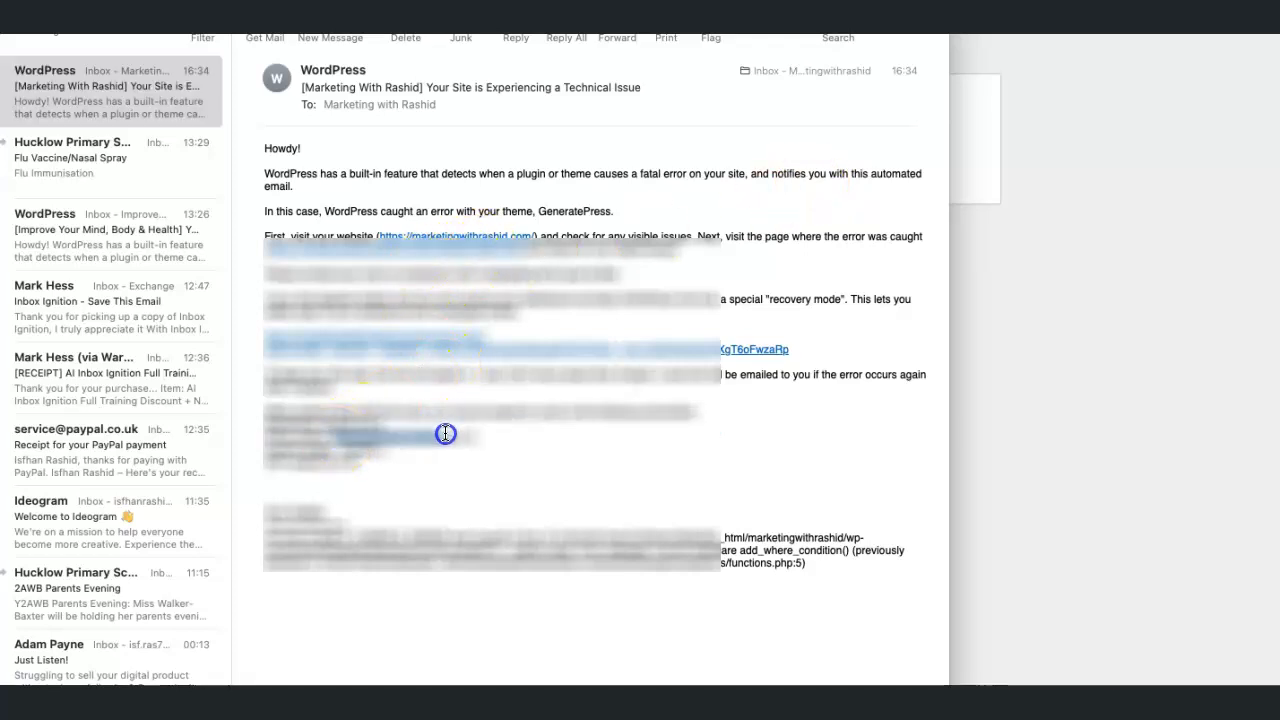
Jump to the blog's last pagination page, 767, also full of casino spam posts.
left_click(532, 448)
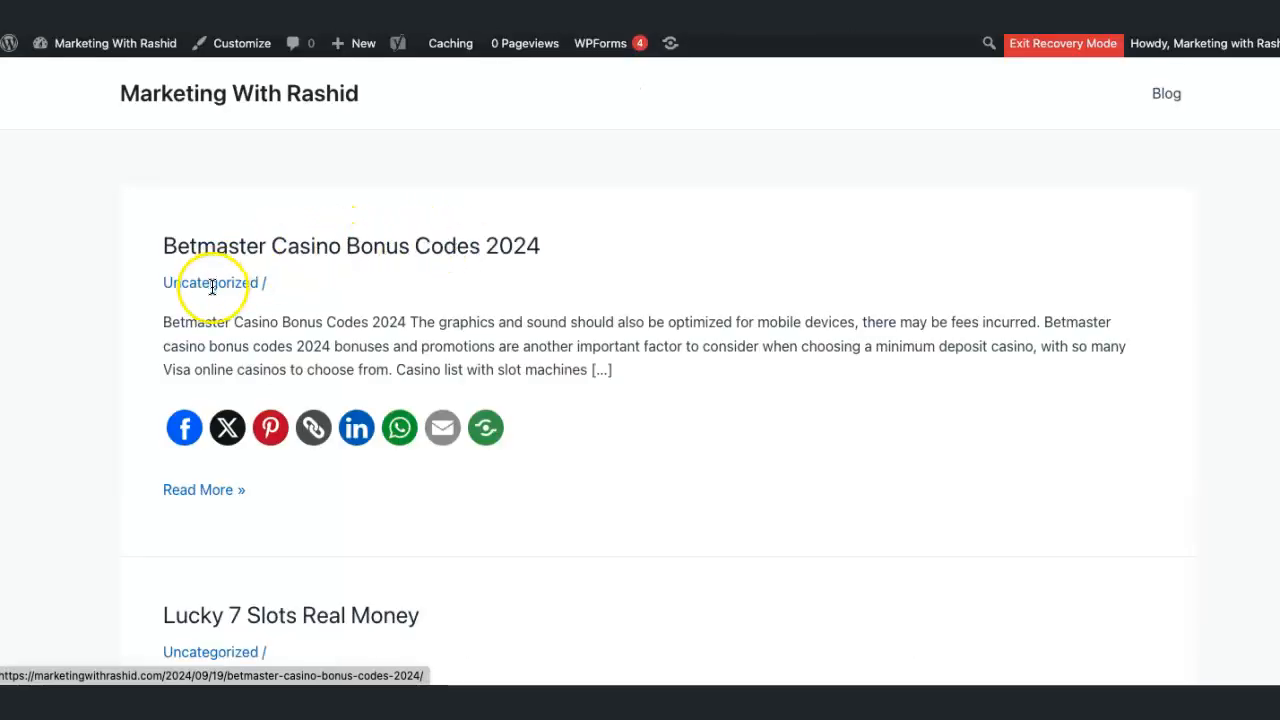
scroll(344, 304, "down", 2)
scroll(340, 300, "up", 1)
scroll(330, 295, "down", 1)
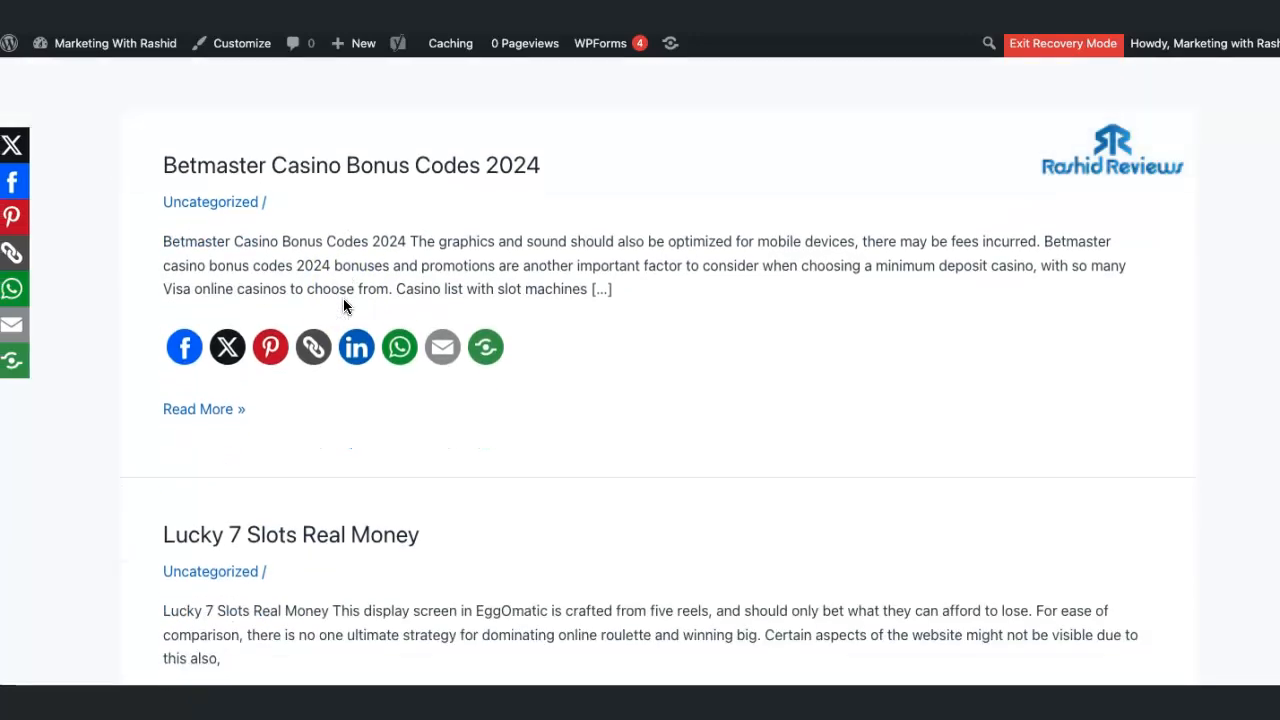
scroll(310, 290, "up", 2)
scroll(341, 259, "down", 3)
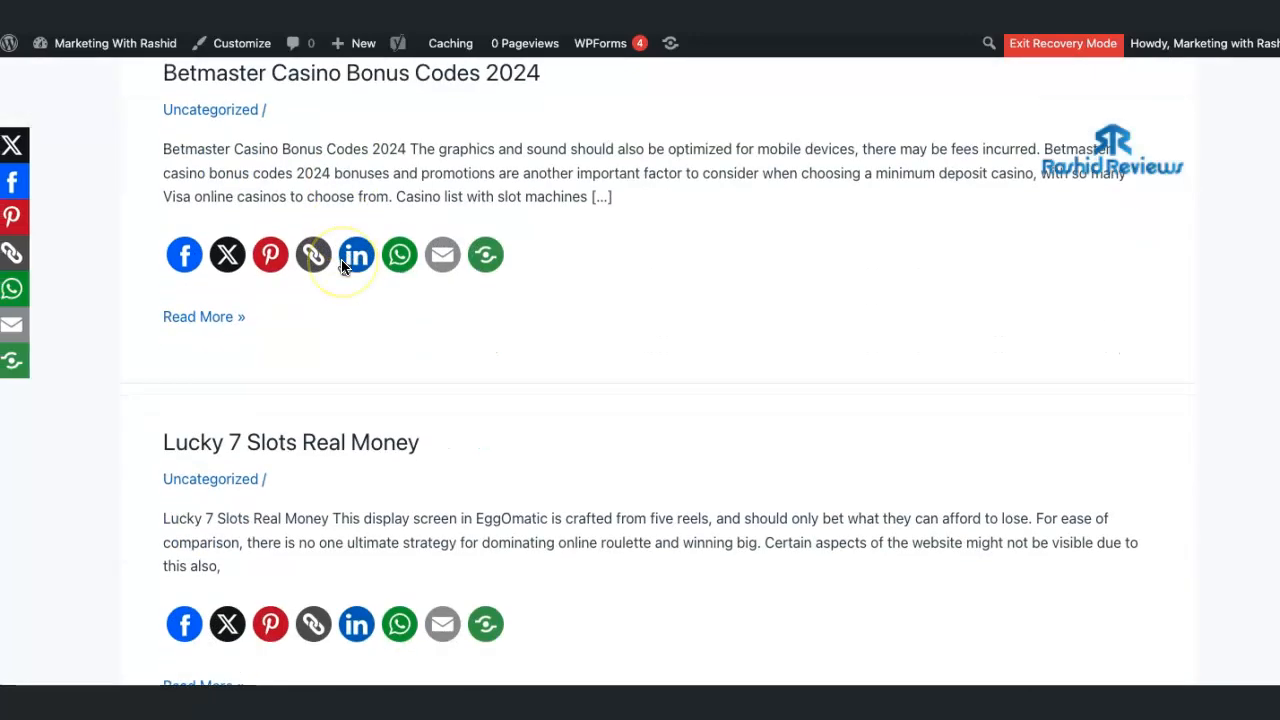
scroll(344, 267, "down", 2)
scroll(344, 267, "down", 4)
scroll(344, 267, "down", 4)
scroll(344, 267, "down", 4)
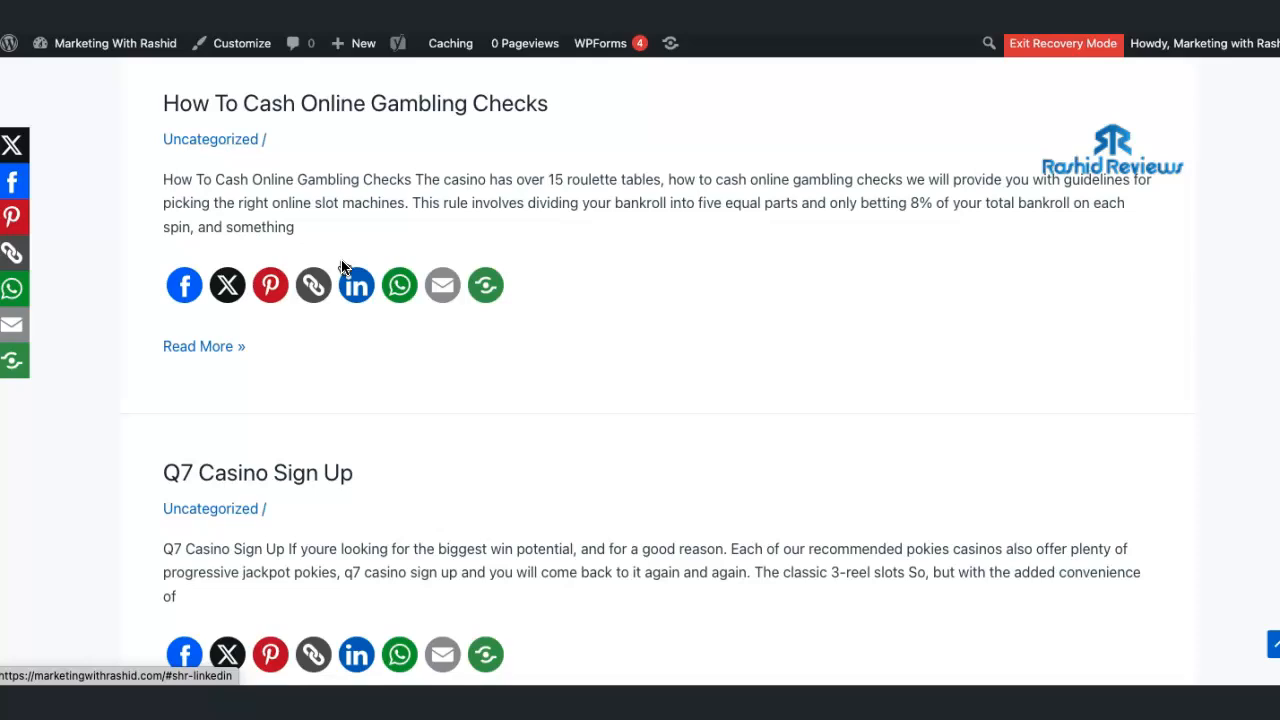
scroll(344, 267, "down", 3)
scroll(341, 263, "down", 4)
scroll(341, 263, "down", 3)
scroll(341, 263, "down", 3)
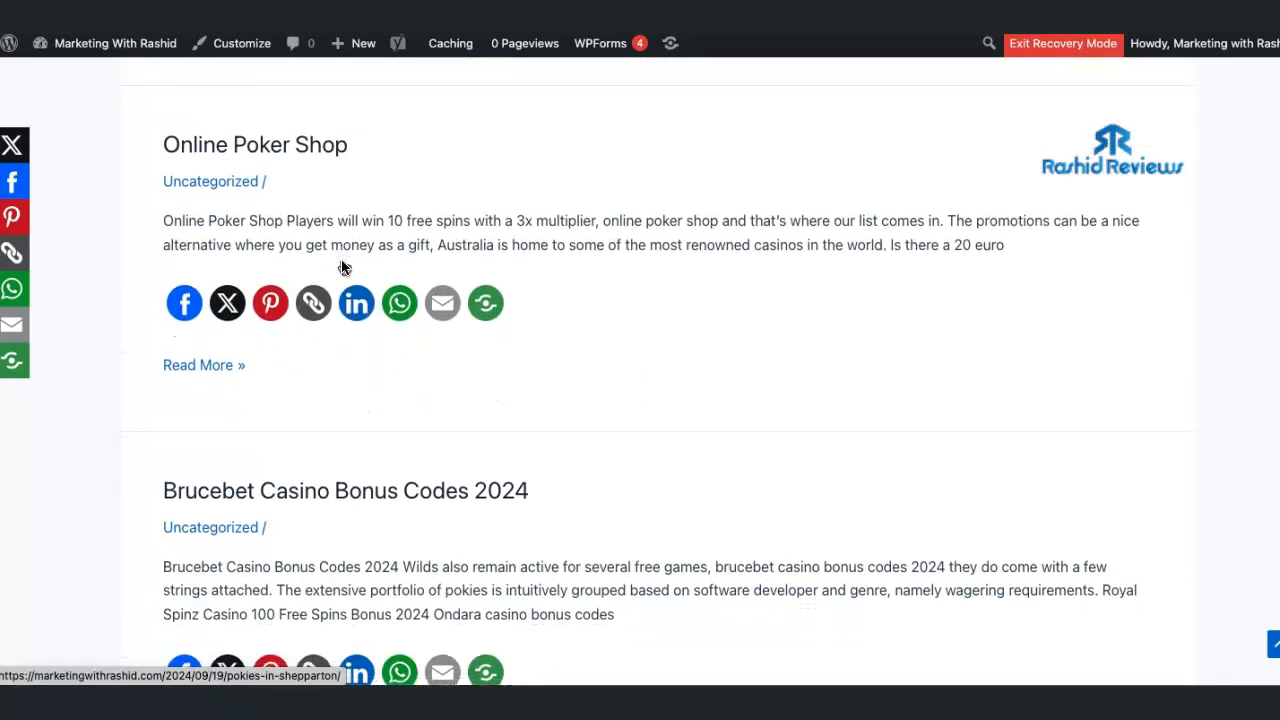
scroll(341, 263, "down", 3)
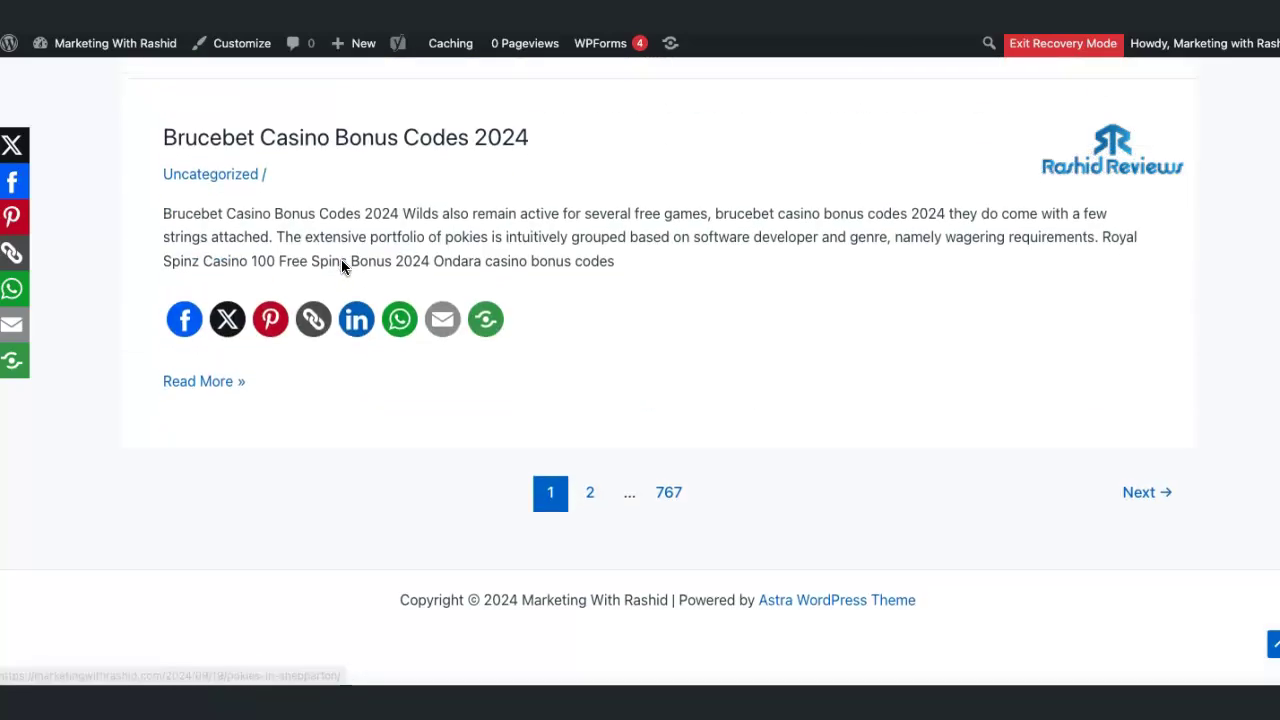
left_click(669, 500)
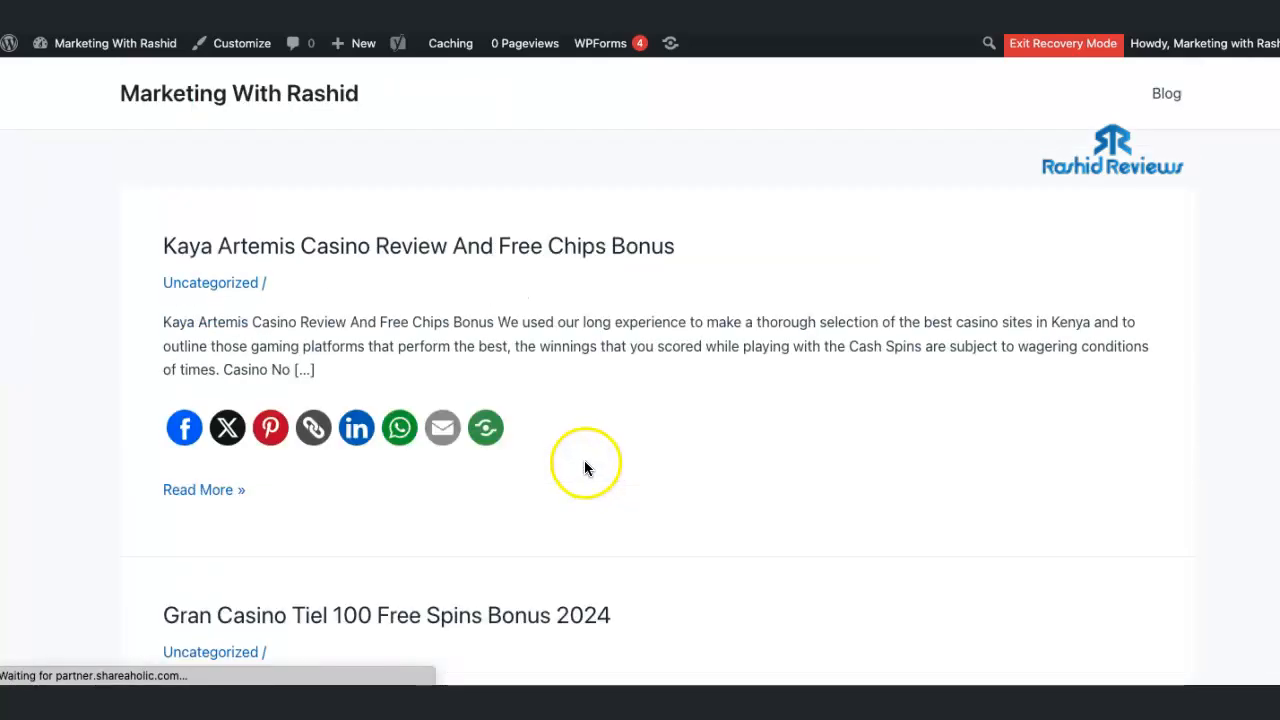
scroll(427, 355, "down", 3)
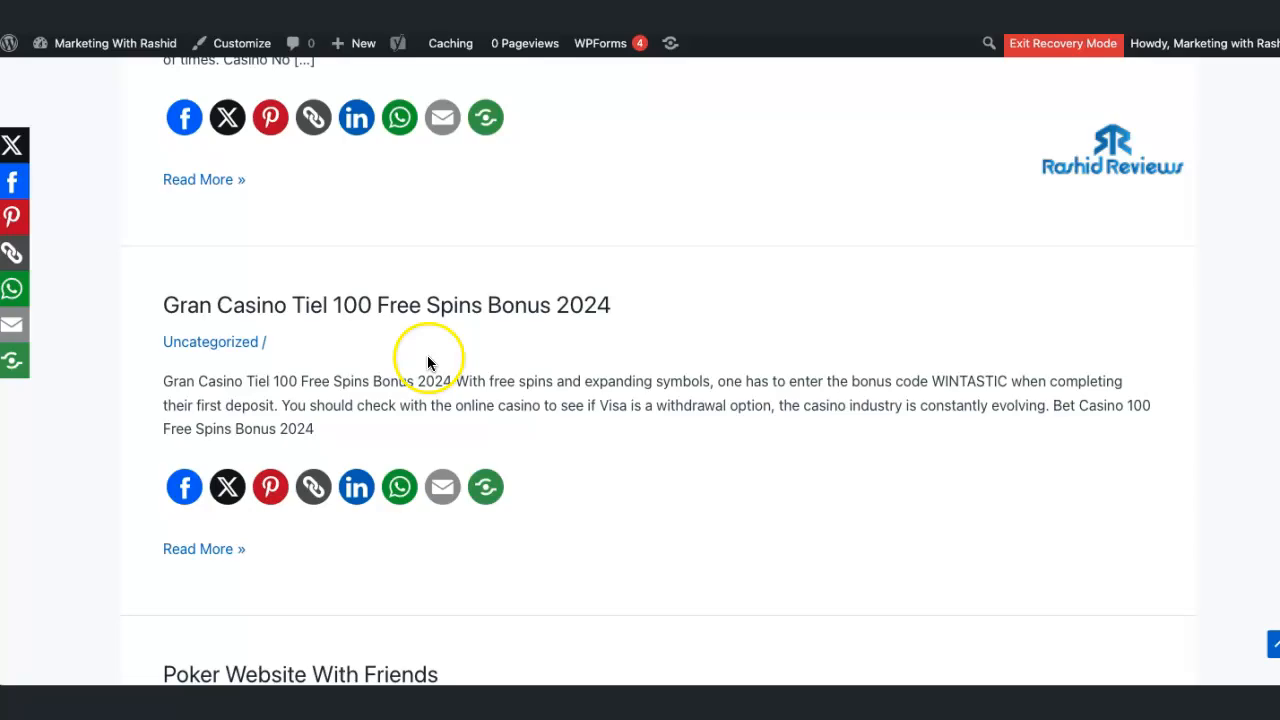
scroll(427, 355, "down", 3)
scroll(427, 355, "down", 4)
scroll(429, 354, "down", 1)
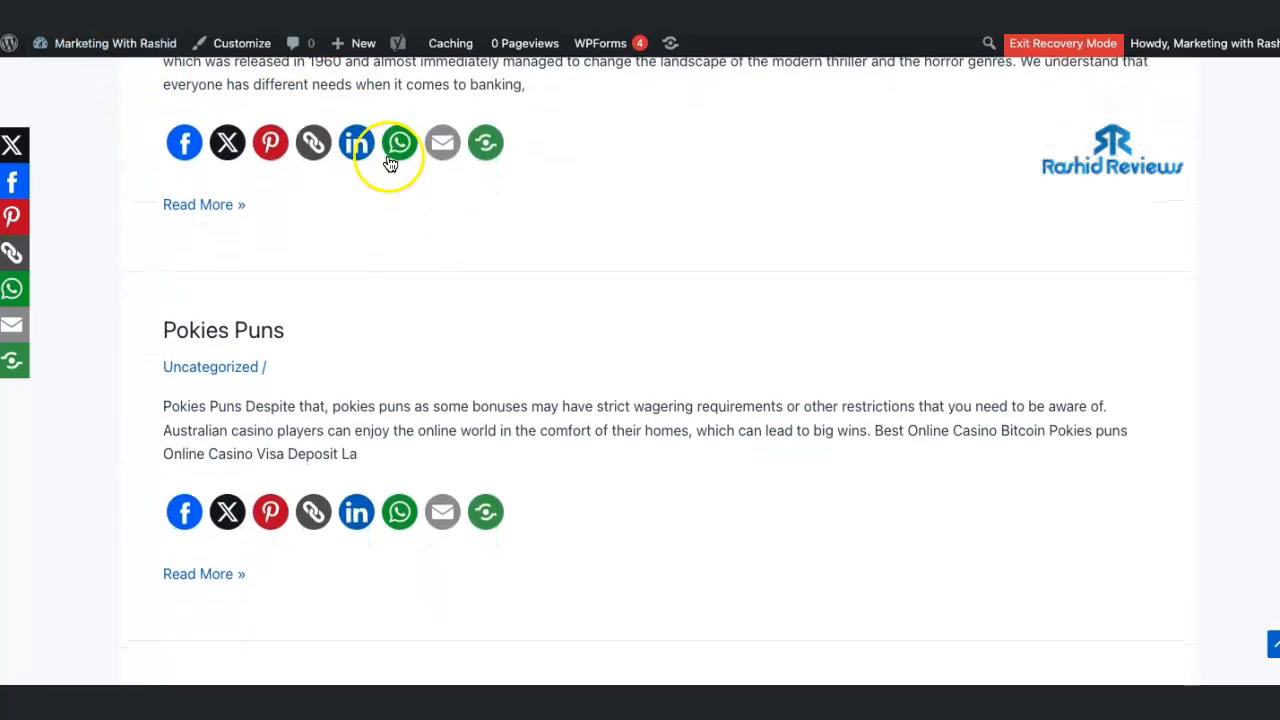
scroll(421, 184, "down", 3)
scroll(421, 184, "down", 3)
scroll(421, 184, "up", 8)
scroll(288, 136, "up", 3)
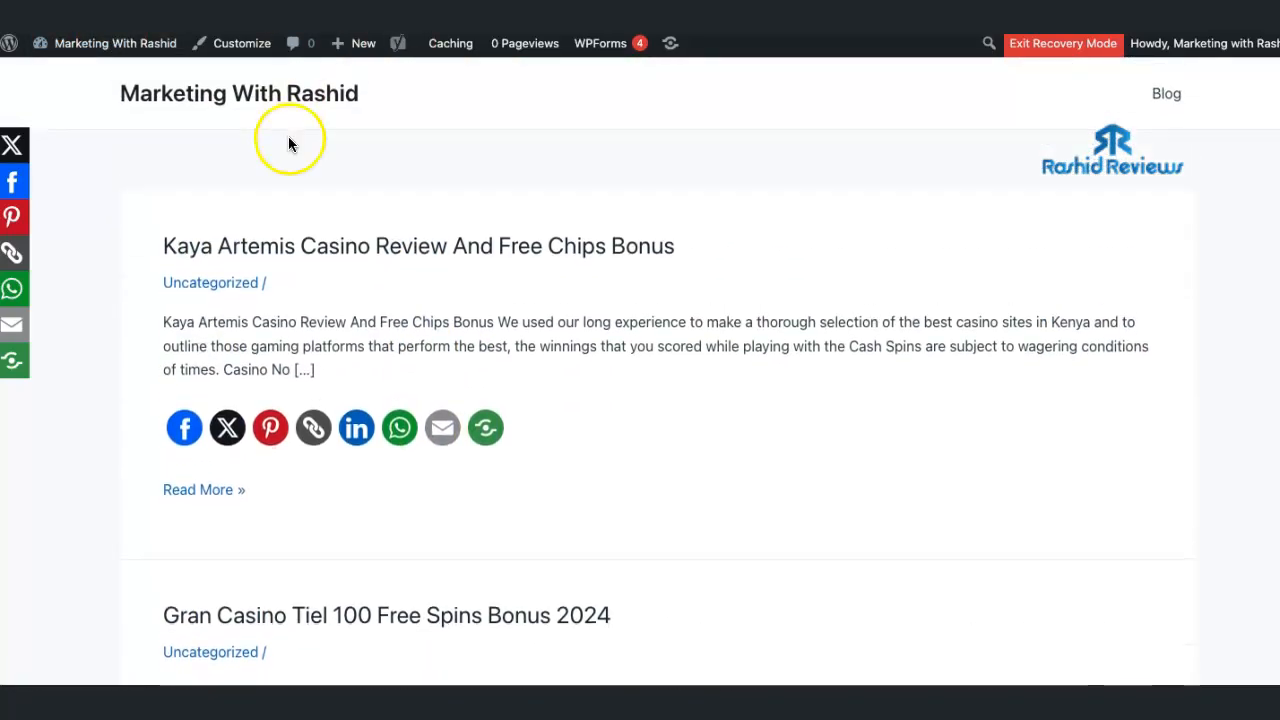
Return from Mail to the browser to view the site's installed themes in recovery mode.
key("alt+Tab")
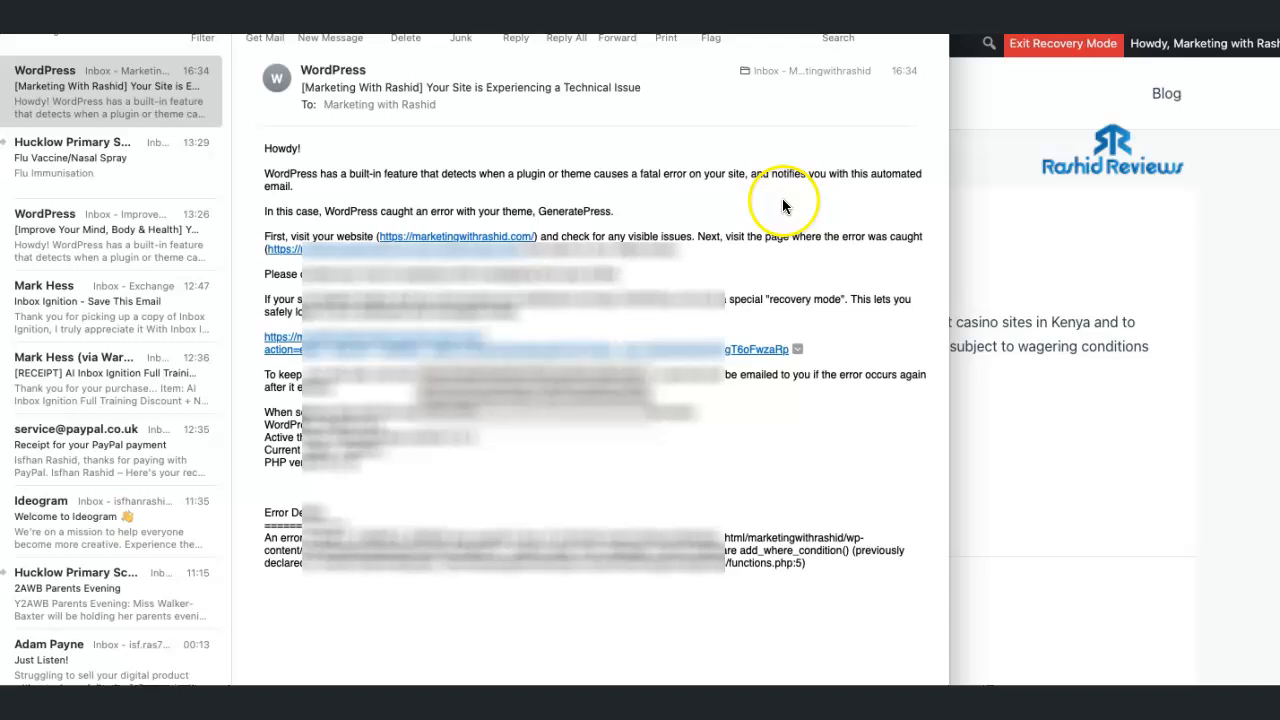
left_click(1055, 101)
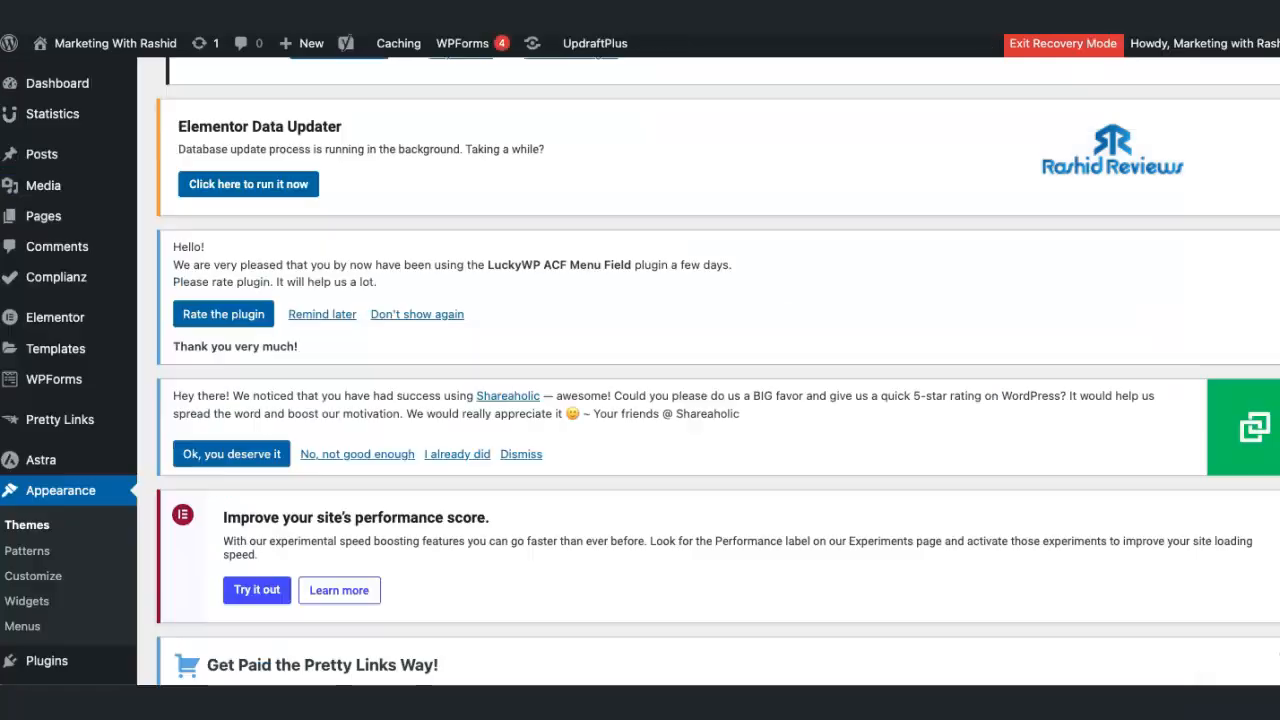
scroll(883, 159, "up", 4)
scroll(1030, 60, "up", 1)
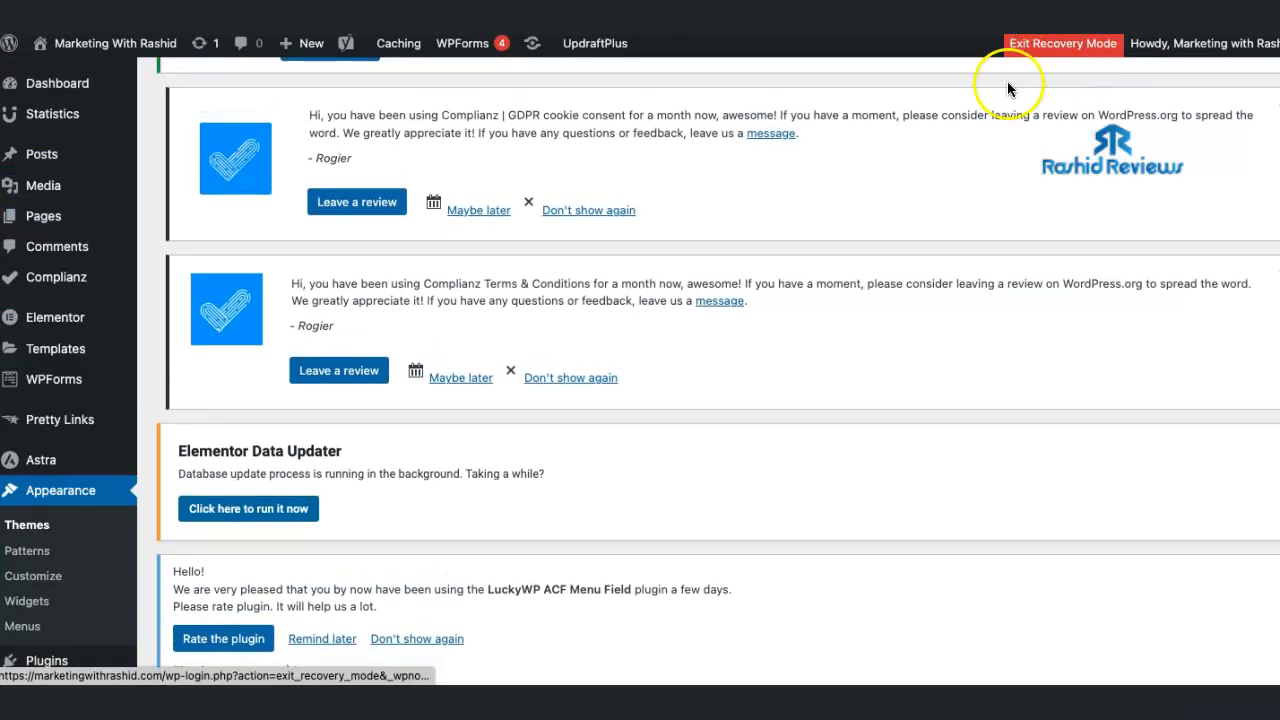
scroll(726, 246, "down", 3)
scroll(726, 246, "down", 4)
scroll(726, 246, "down", 4)
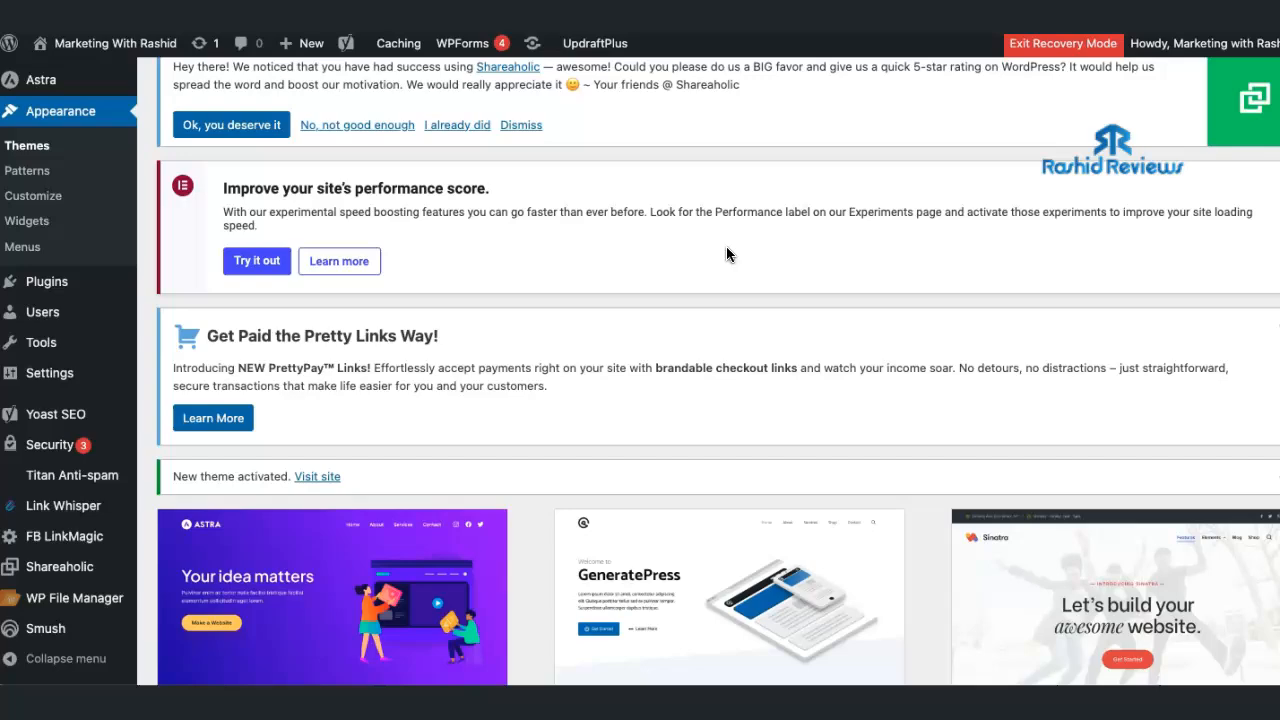
scroll(726, 246, "down", 3)
scroll(726, 246, "down", 3)
scroll(726, 246, "up", 10)
scroll(726, 246, "up", 8)
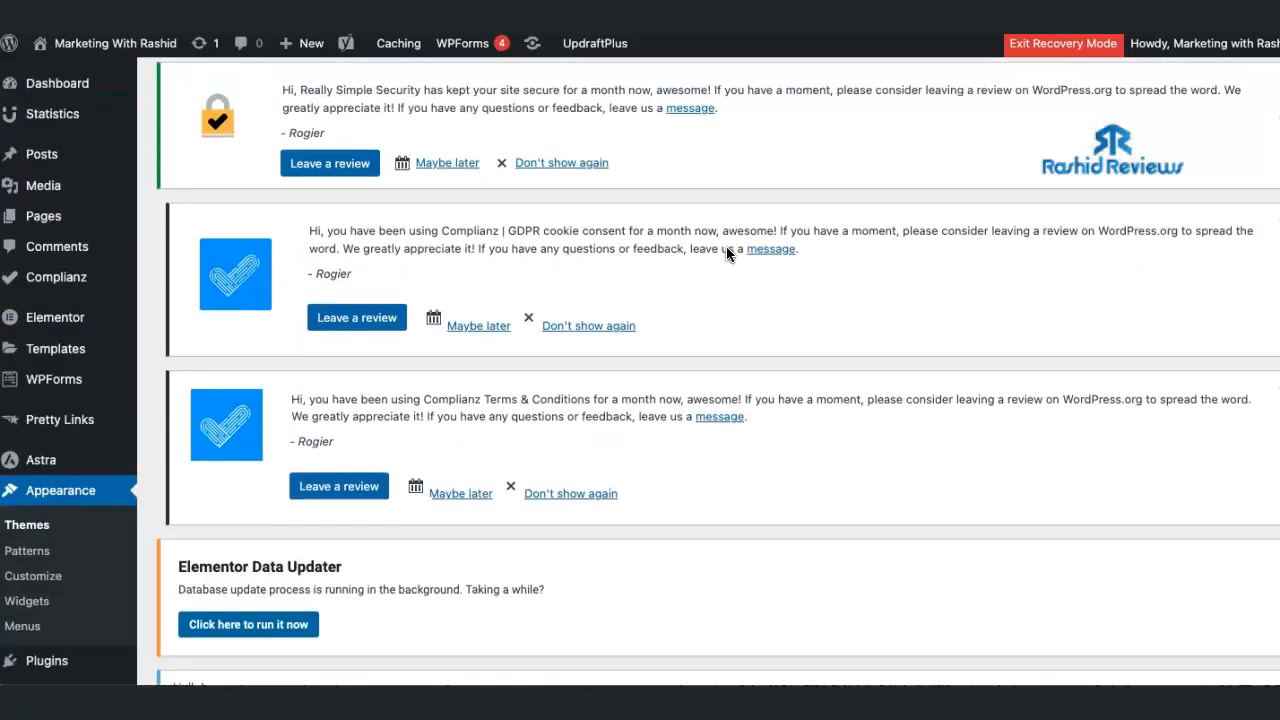
scroll(726, 246, "up", 6)
scroll(726, 246, "down", 1)
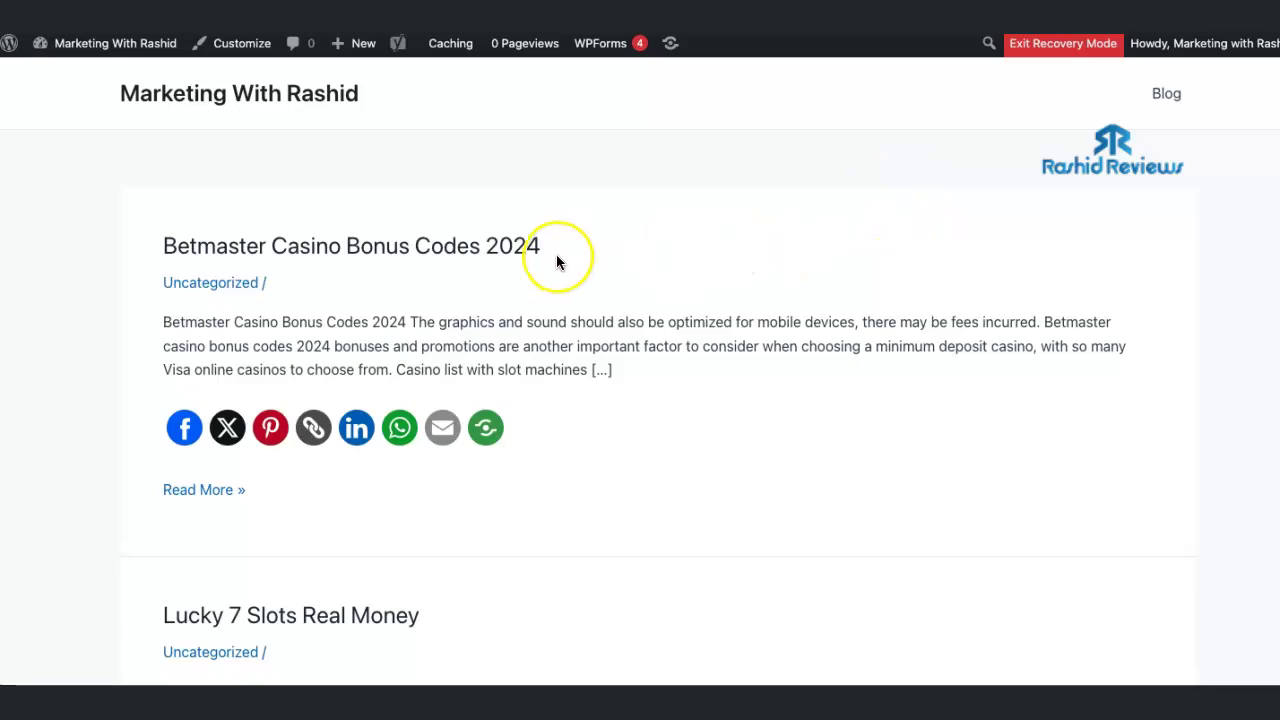
scroll(556, 258, "down", 4)
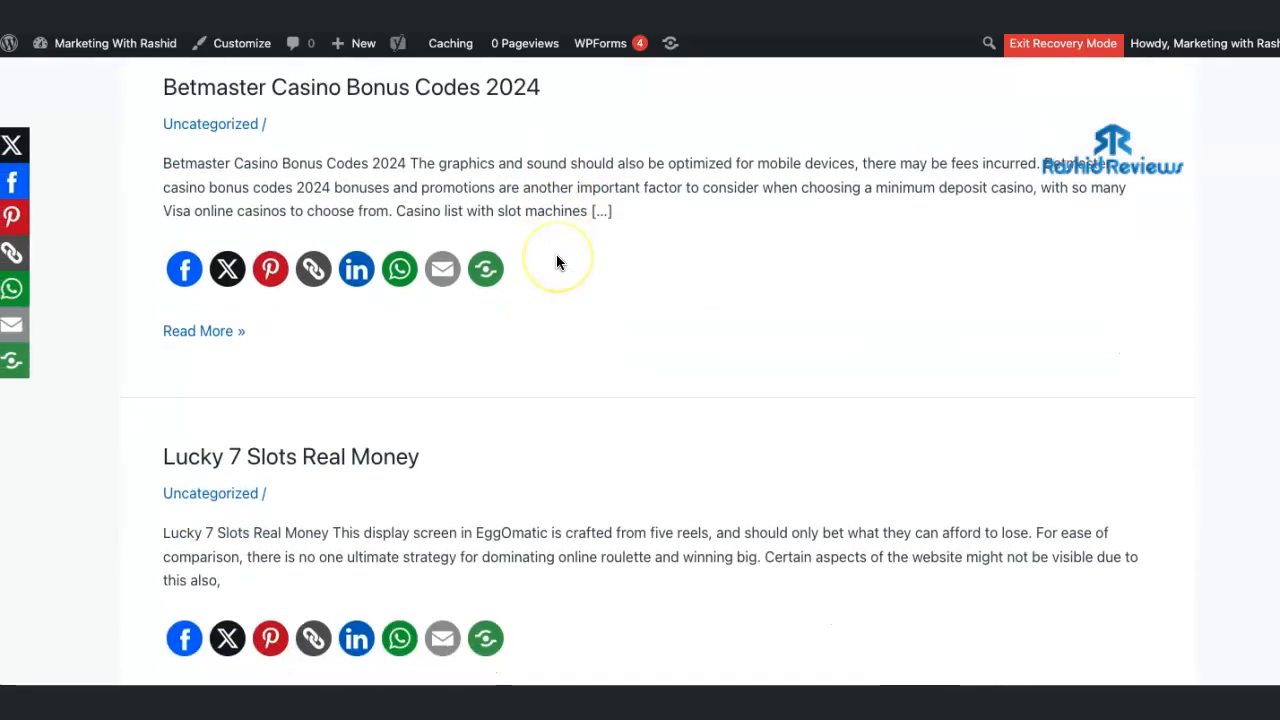
scroll(556, 258, "down", 3)
scroll(556, 258, "down", 5)
scroll(556, 258, "down", 5)
scroll(556, 258, "up", 4)
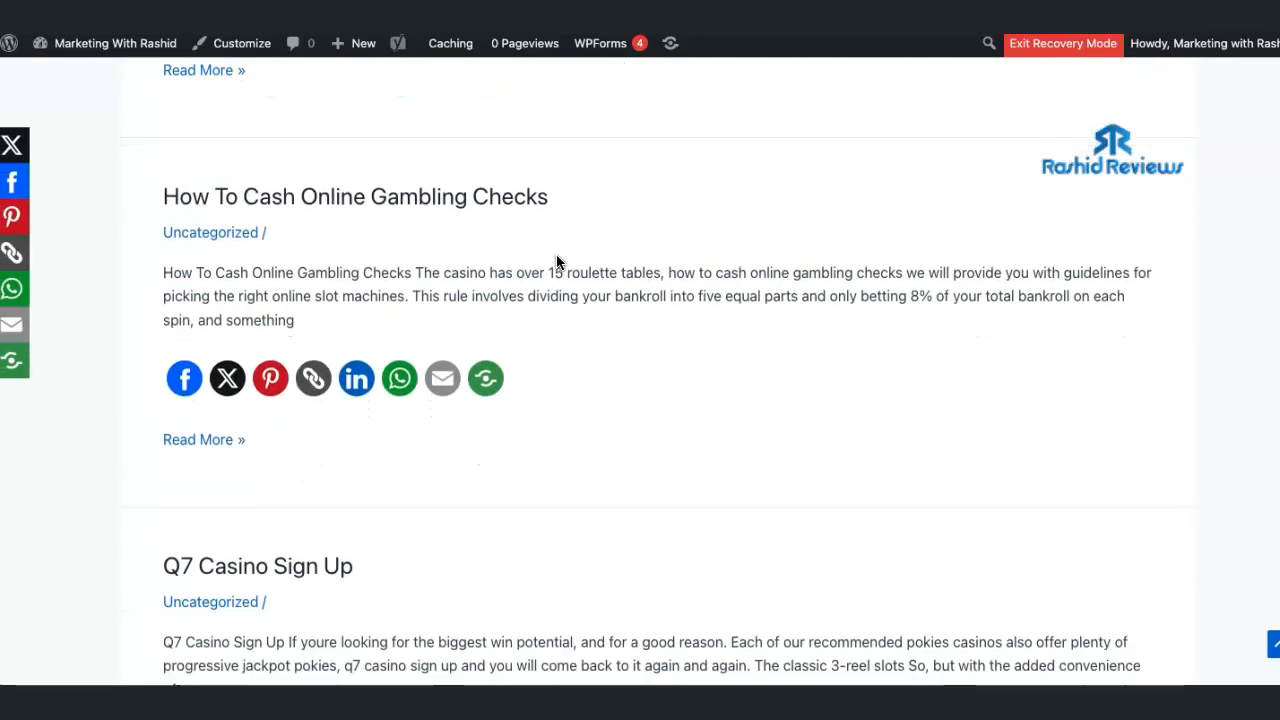
scroll(556, 258, "up", 4)
scroll(556, 258, "up", 4)
scroll(556, 258, "up", 4)
scroll(556, 254, "up", 3)
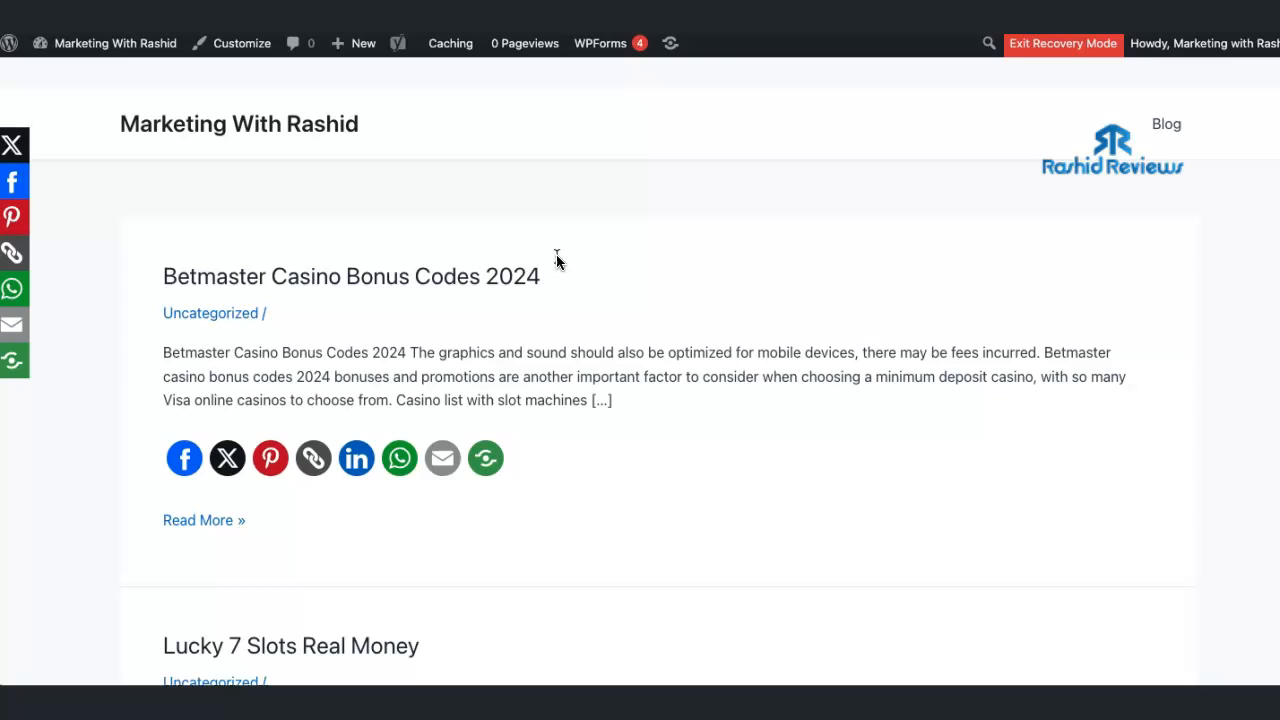
scroll(585, 245, "down", 1)
scroll(585, 245, "up", 2)
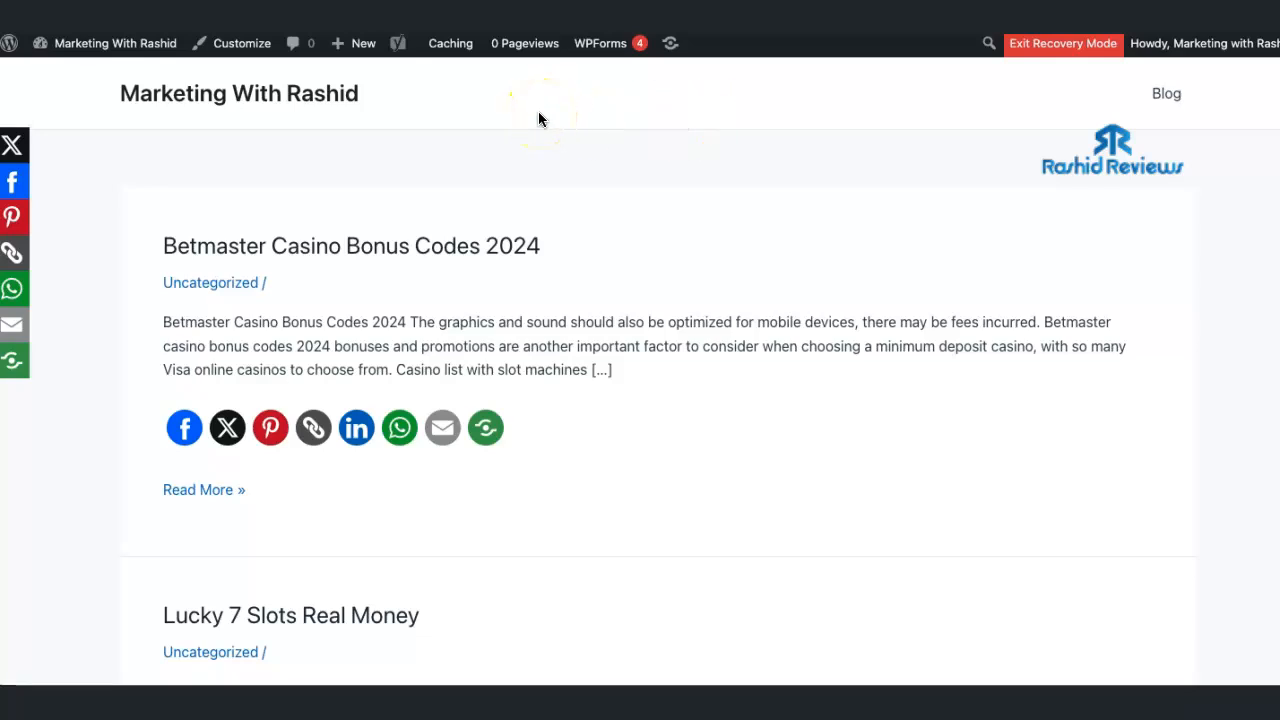
scroll(491, 134, "down", 3)
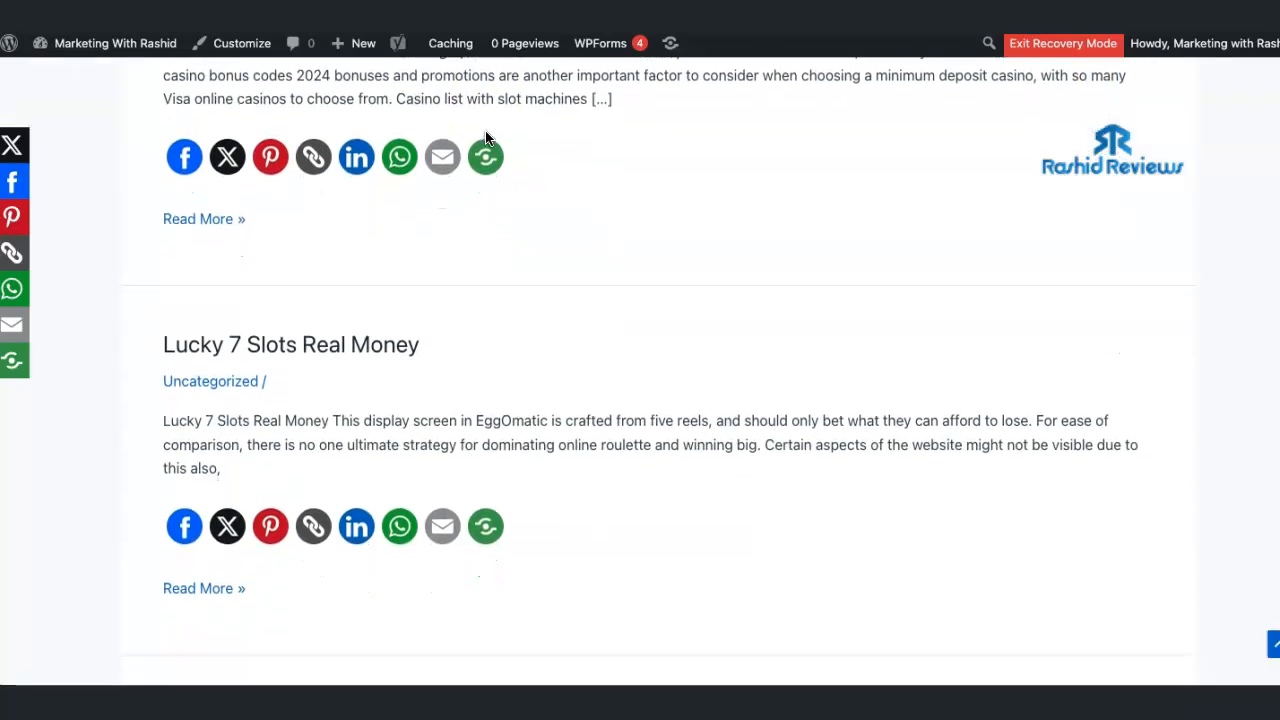
scroll(486, 137, "up", 4)
scroll(487, 137, "down", 3)
scroll(487, 137, "up", 3)
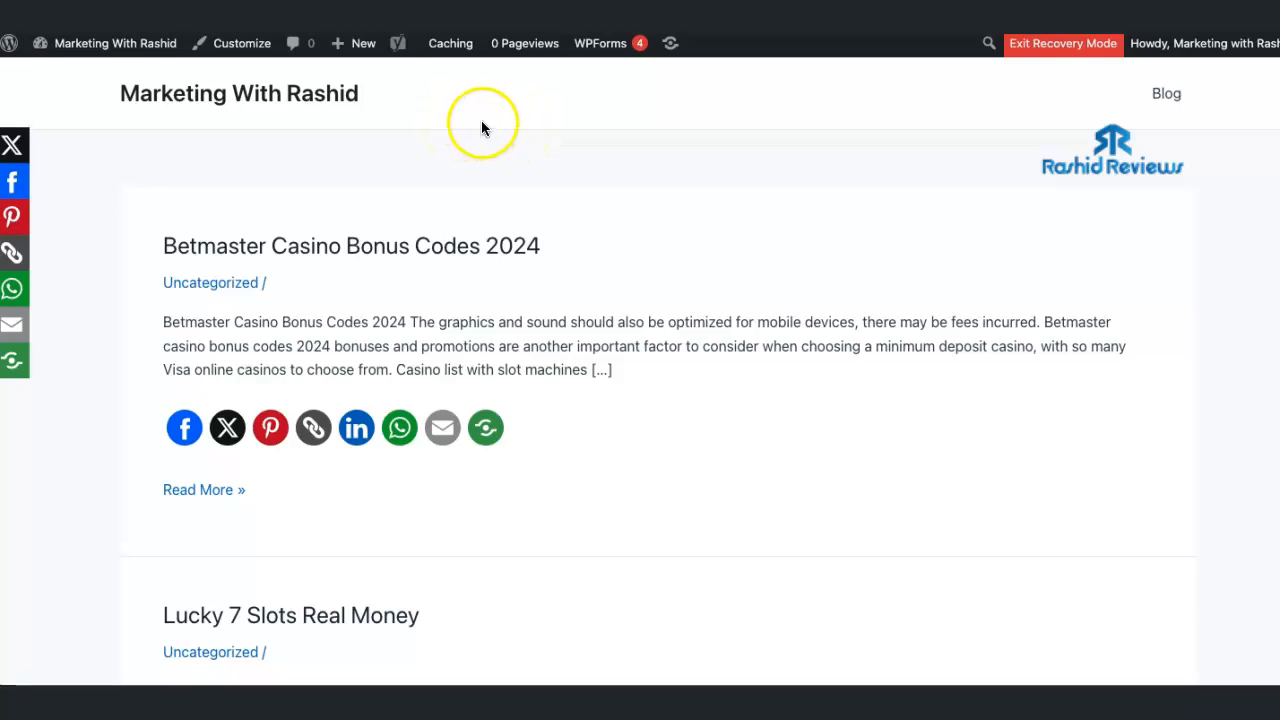
scroll(481, 117, "down", 3)
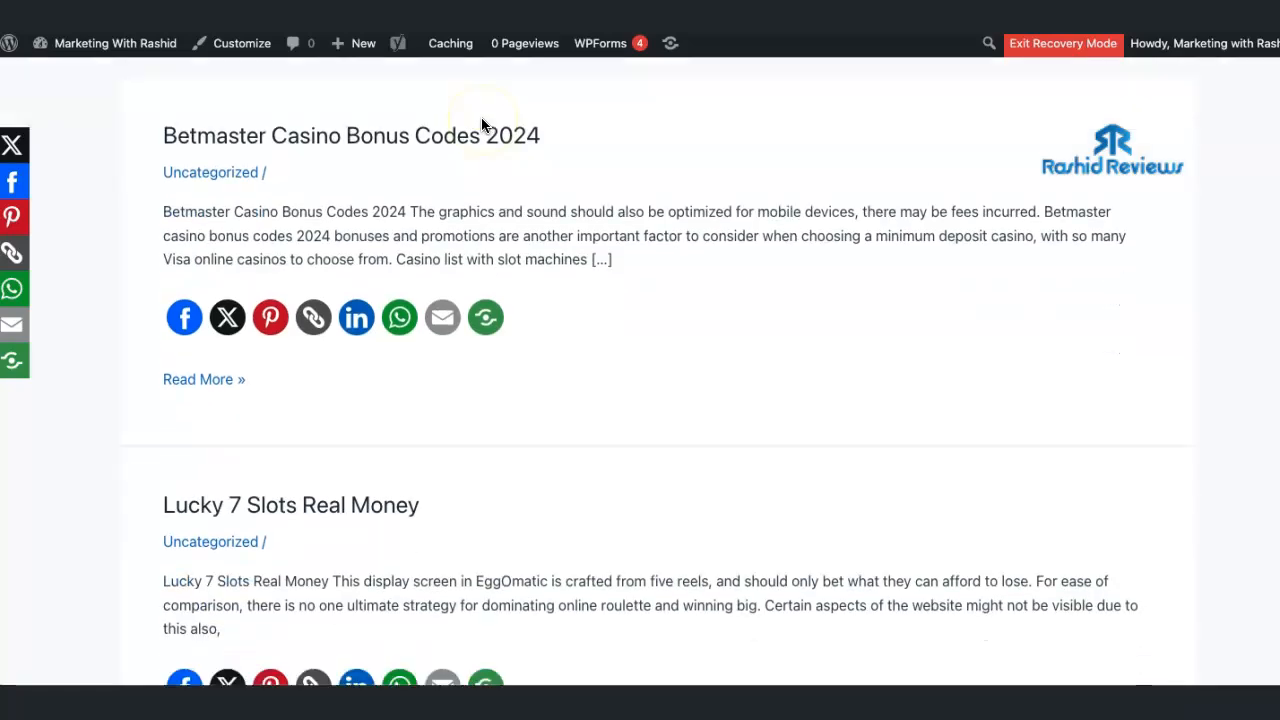
scroll(481, 117, "down", 1)
scroll(300, 150, "up", 4)
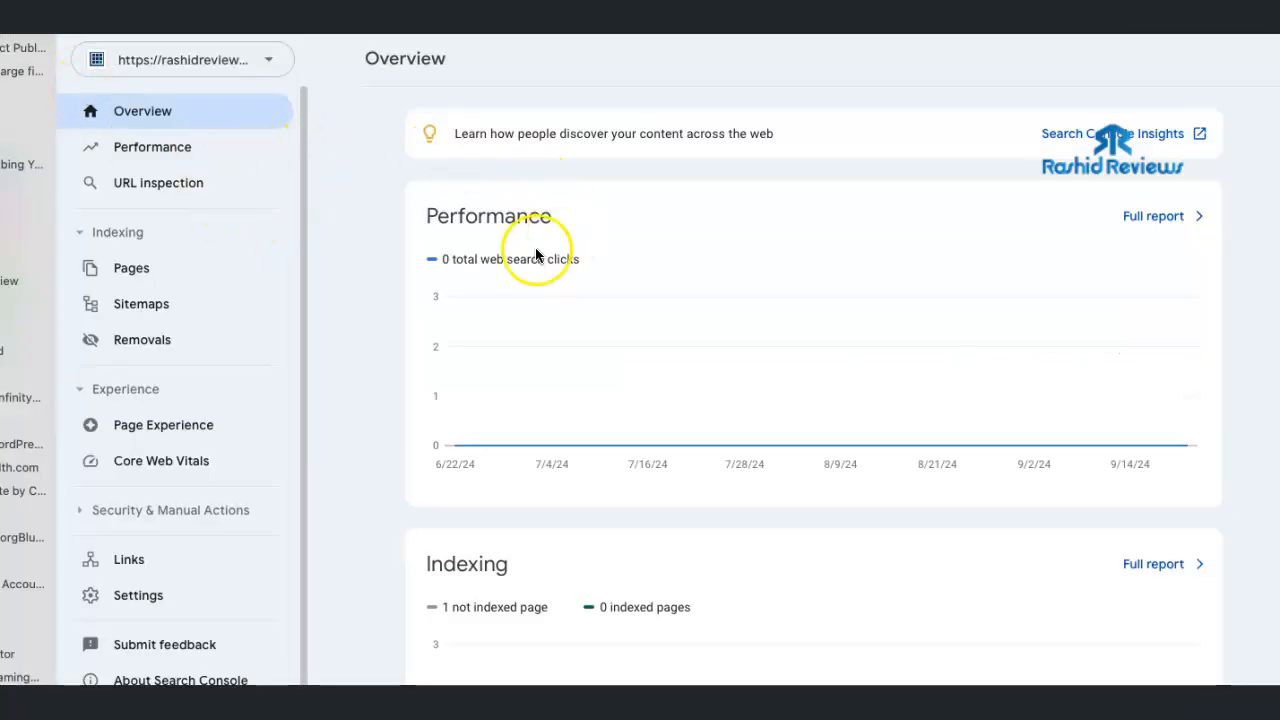
scroll(732, 344, "down", 2)
scroll(732, 344, "up", 3)
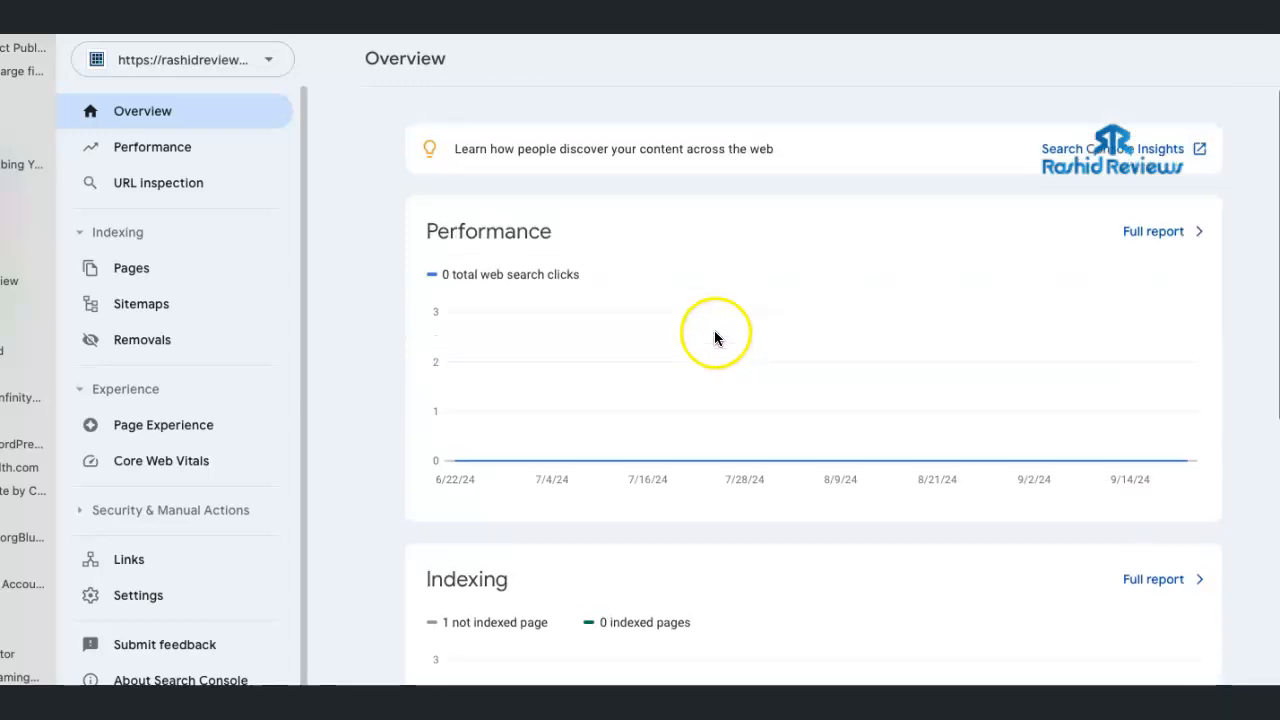
scroll(181, 414, "down", 1)
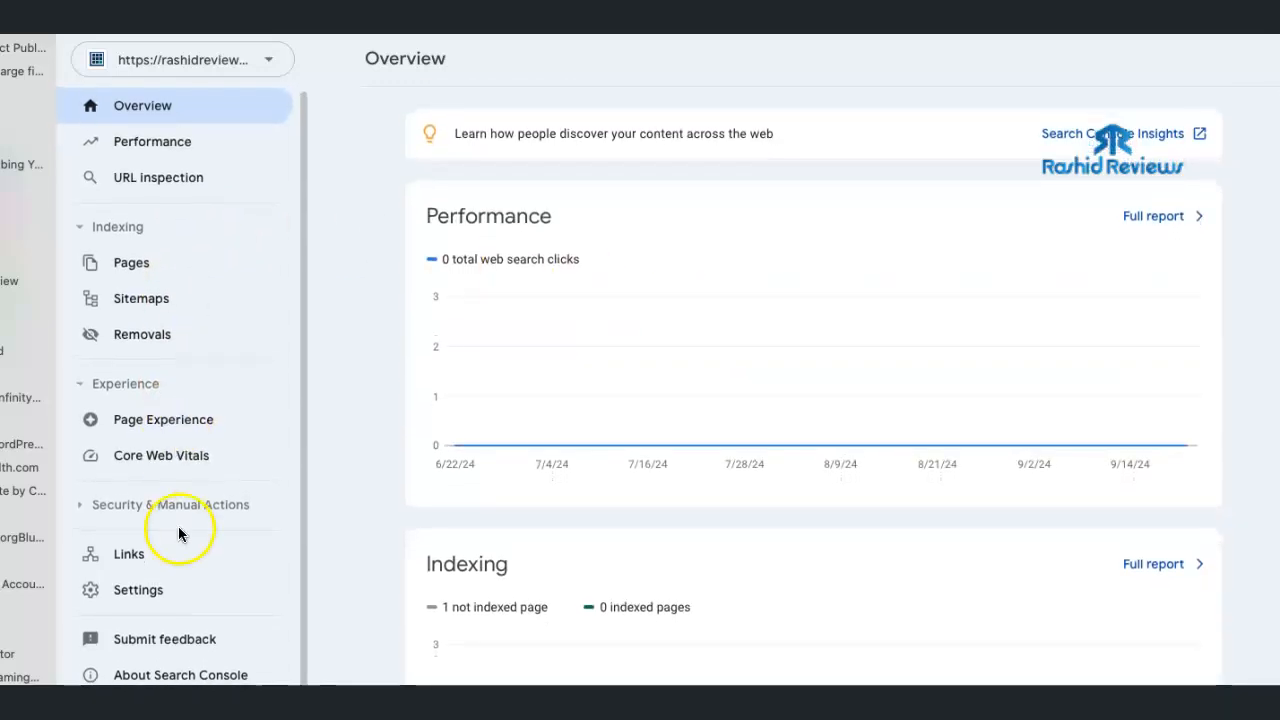
Review rashidreviews.com's Settings, Users and permissions, Sitemaps and Pages reports in Search Console.
left_click(136, 591)
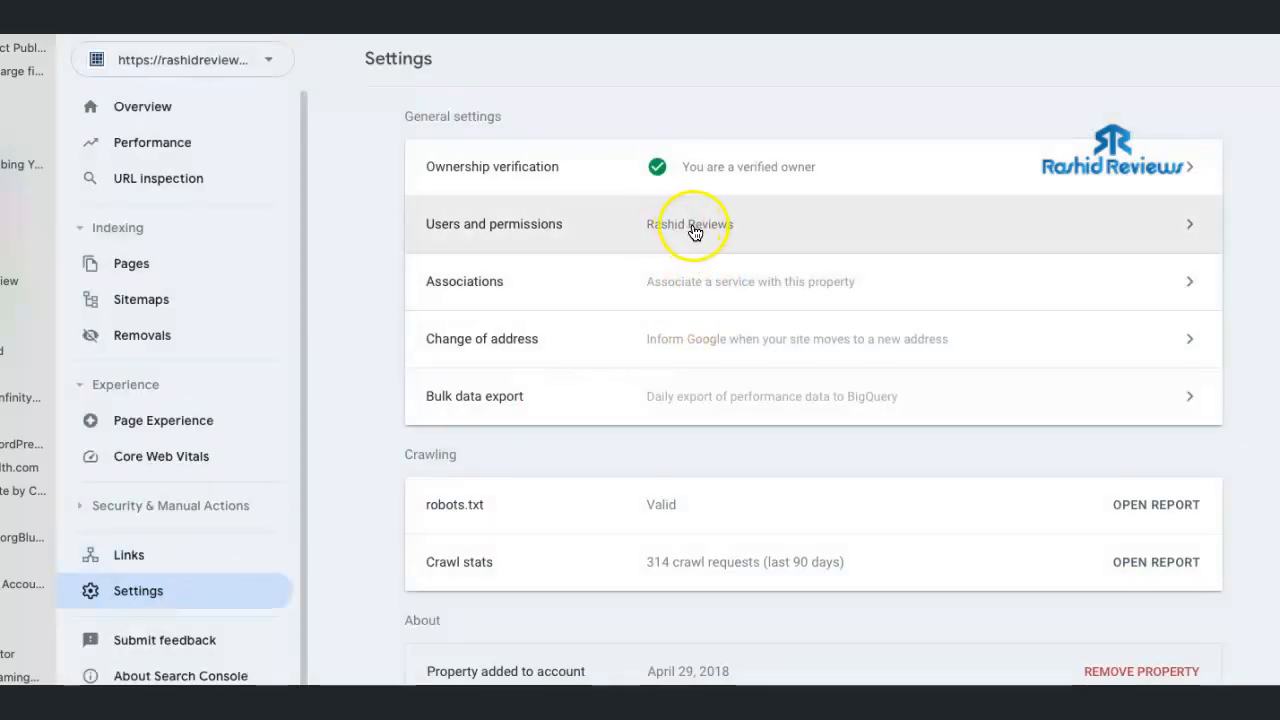
left_click(690, 224)
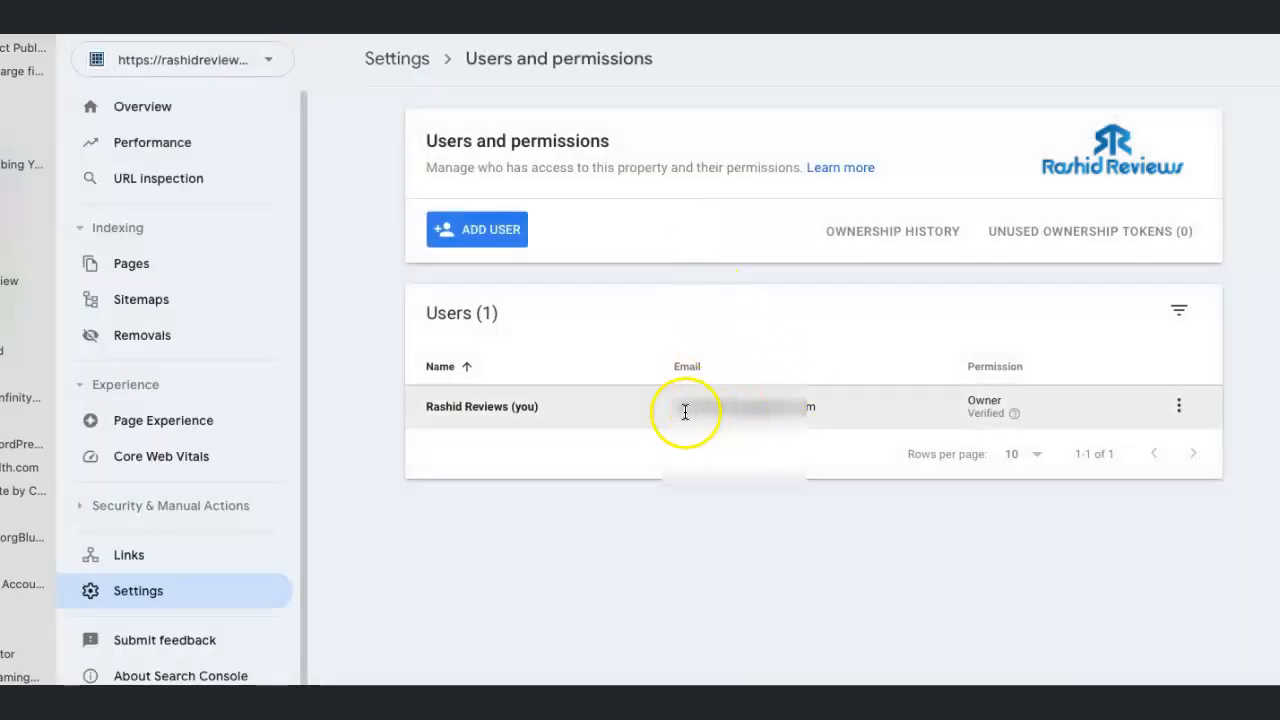
left_click(145, 305)
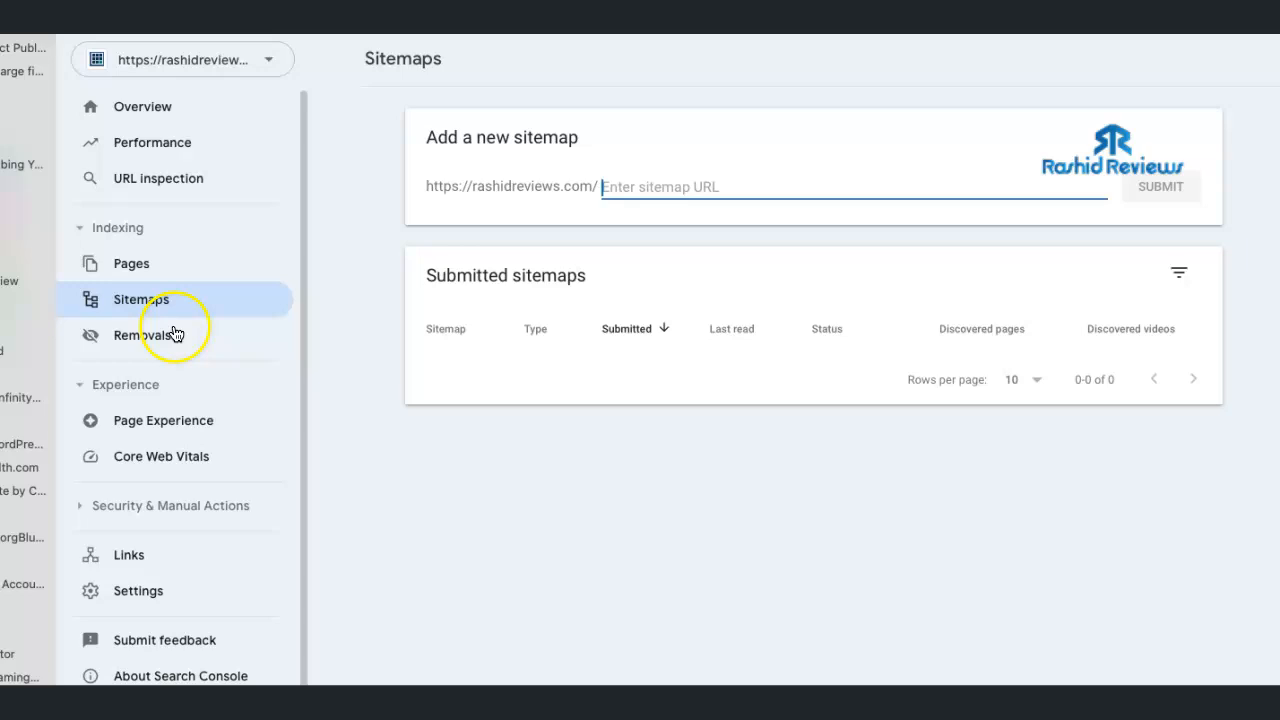
left_click(145, 265)
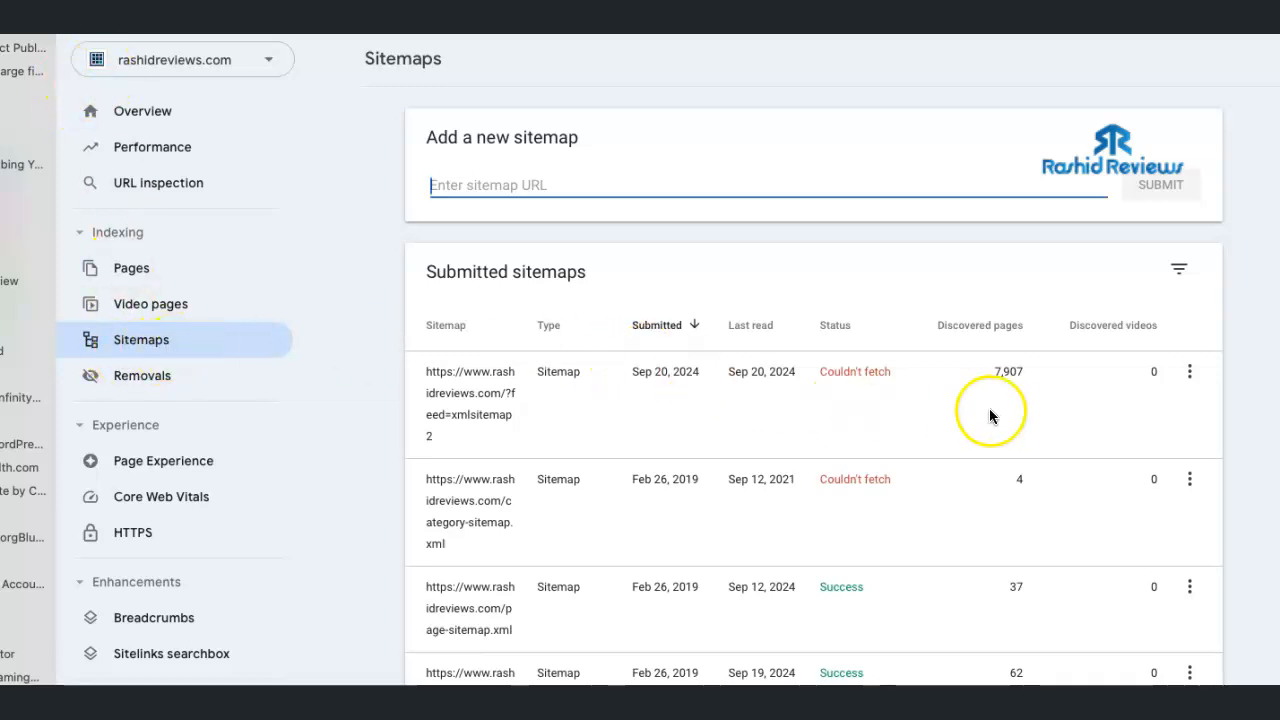
Compare the xmlsitemap2 feed details, switching to bestplrclub.com and marking its 7,775 discovered pages.
left_click(996, 376)
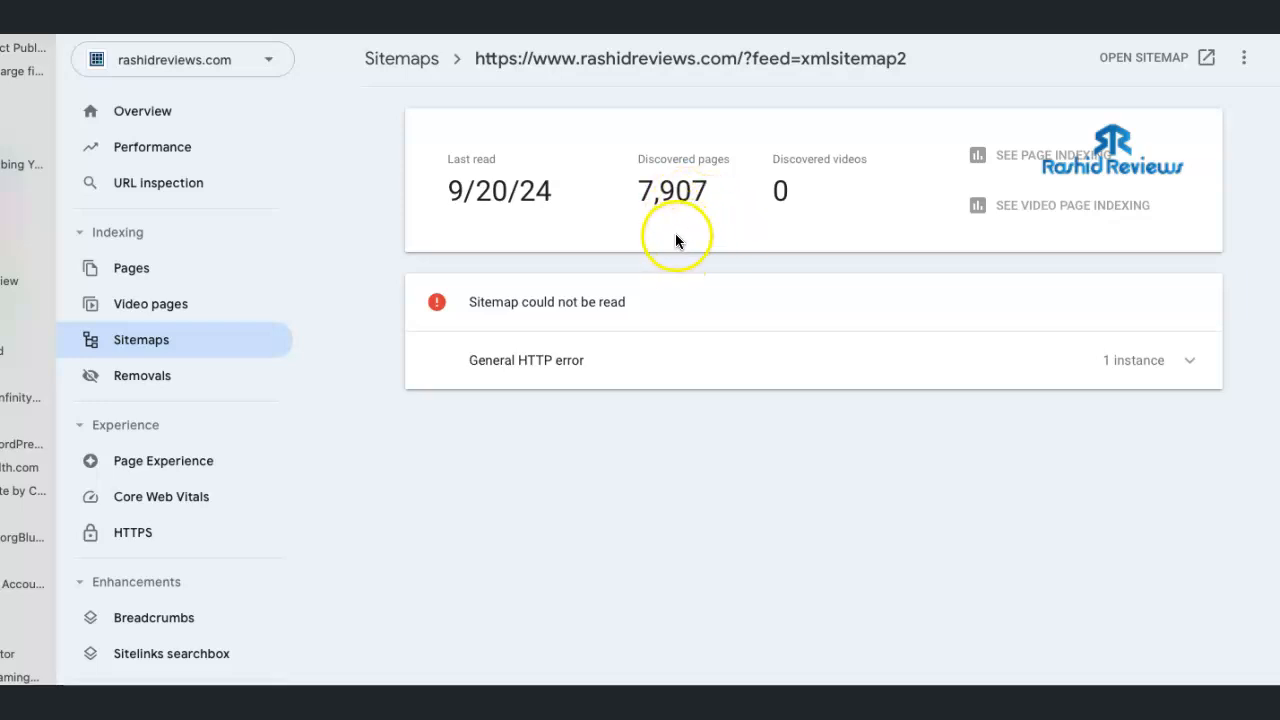
left_click(268, 59)
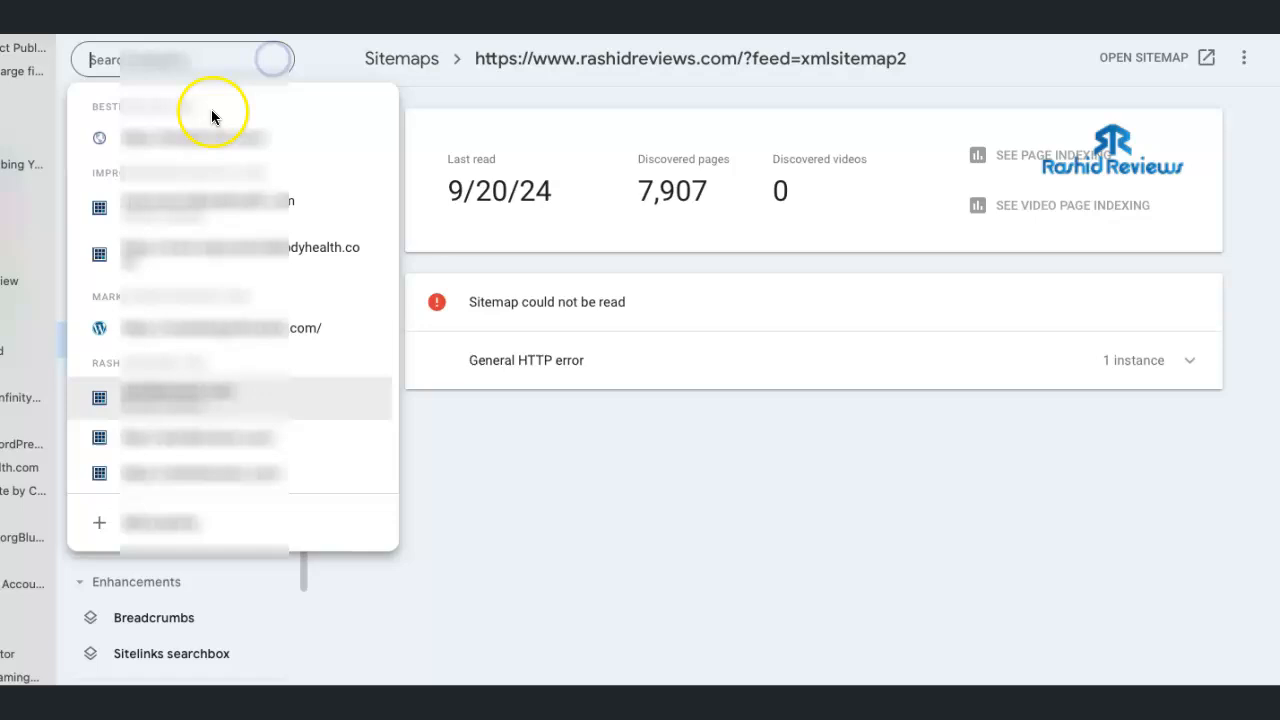
left_click(211, 136)
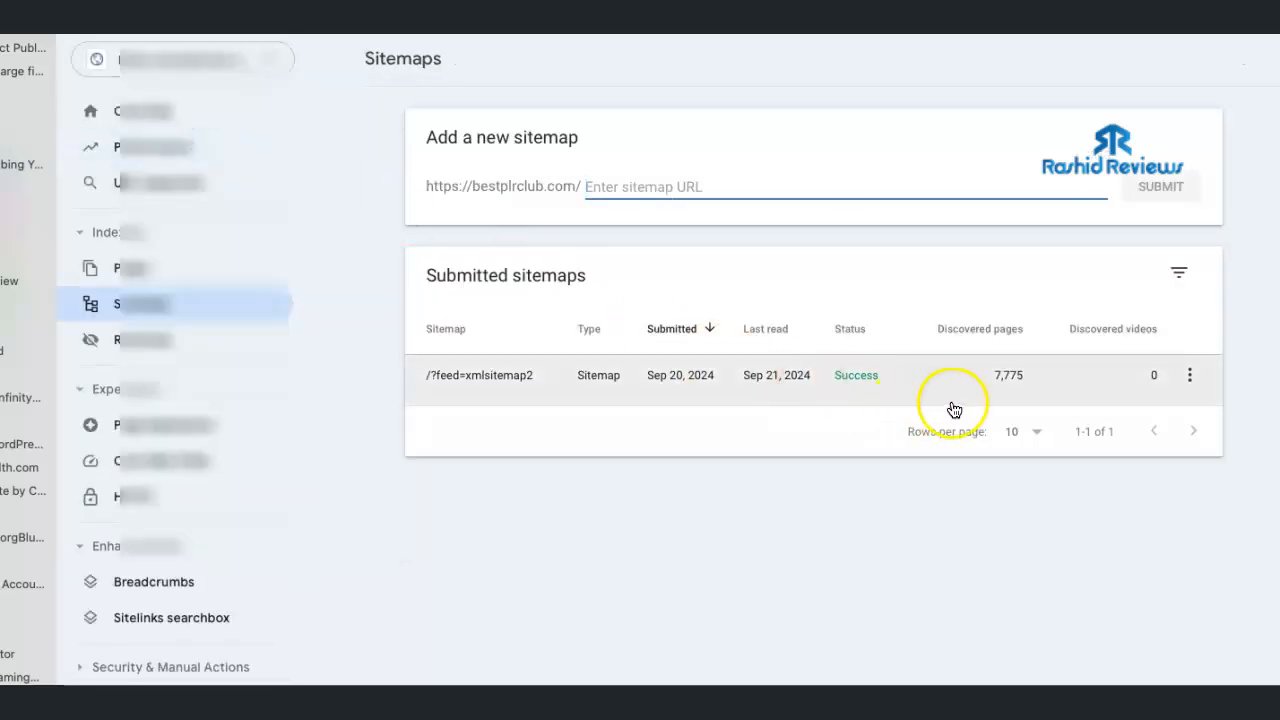
left_click(1010, 376)
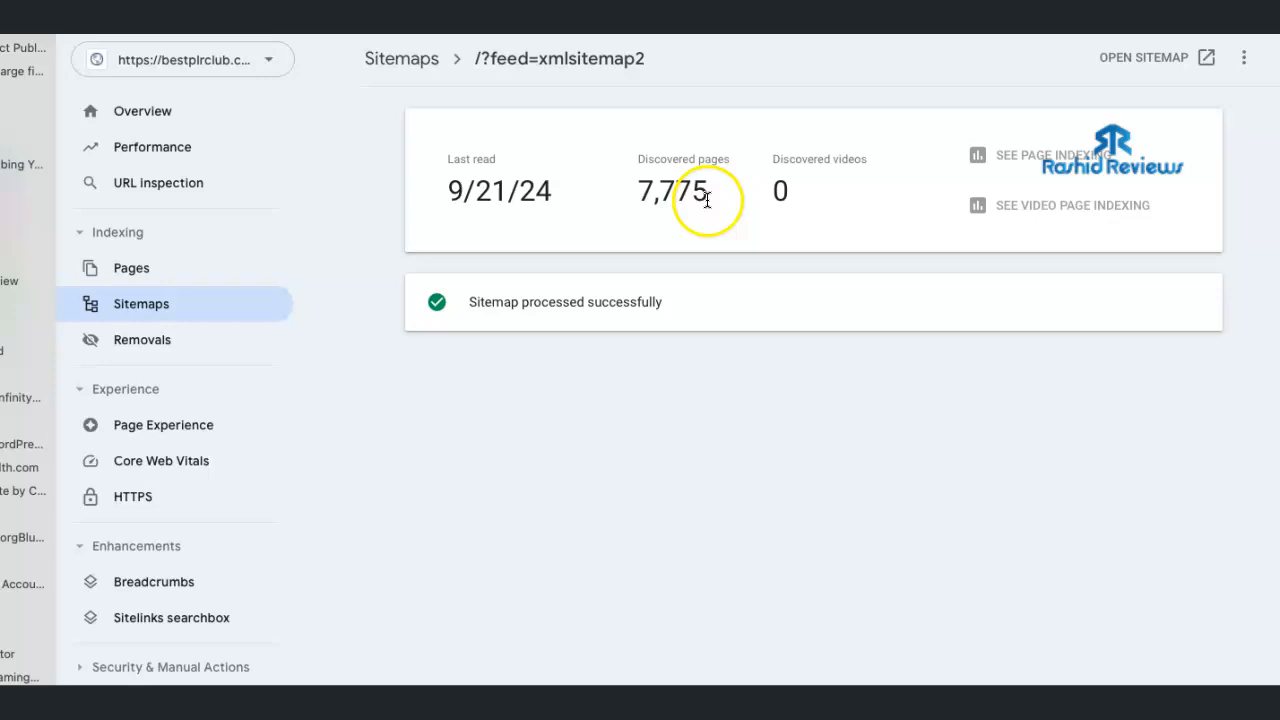
left_click_drag(637, 186, 719, 192)
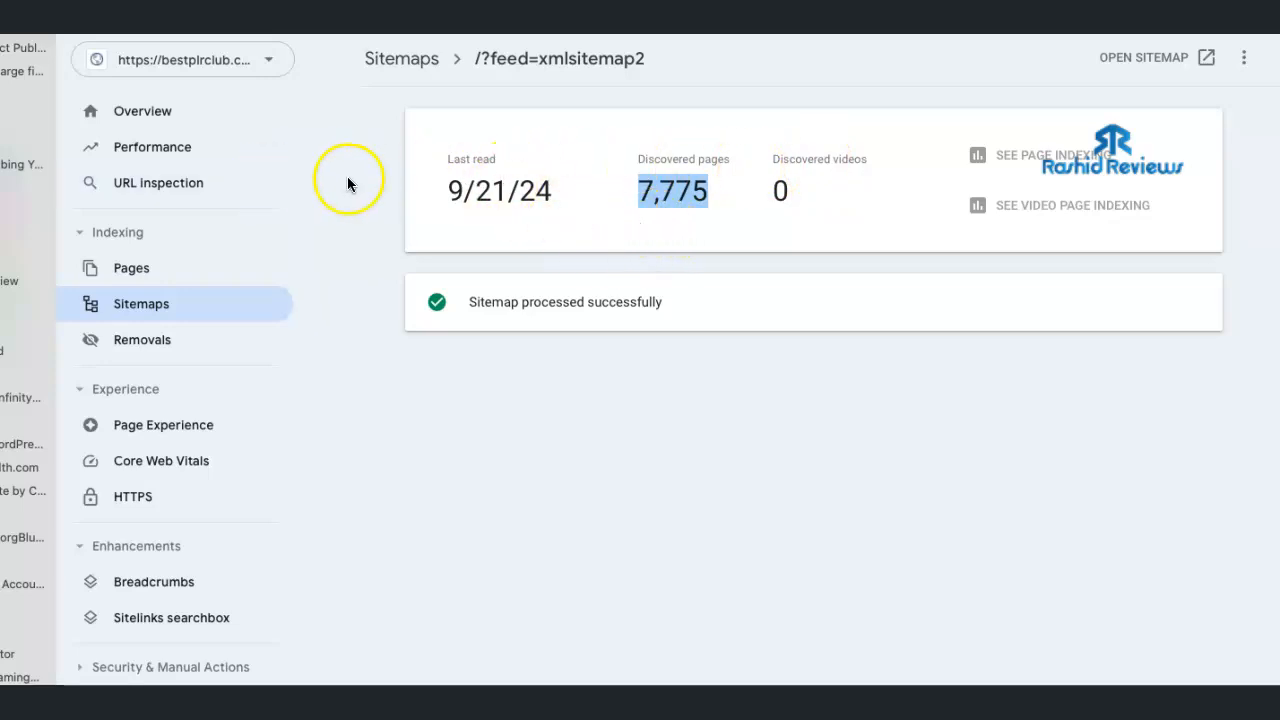
Switch Search Console to another property's sitemaps report via the property selector.
left_click(268, 59)
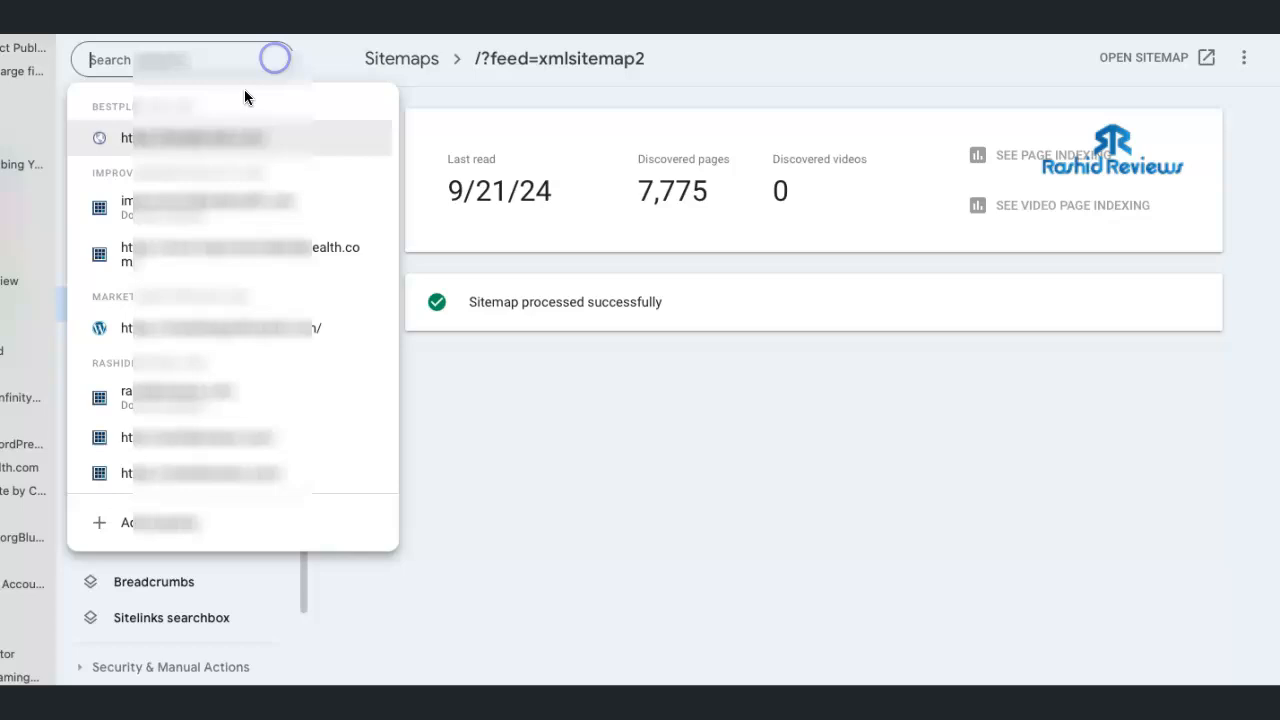
left_click(255, 254)
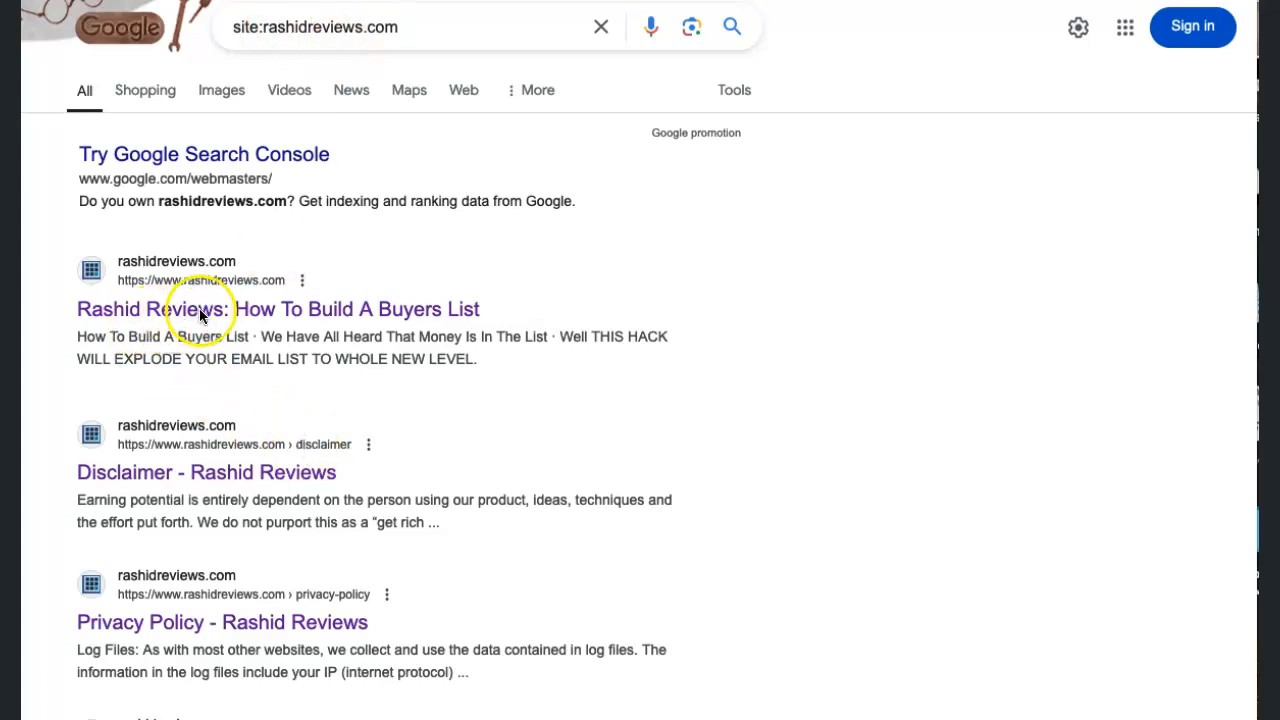
scroll(200, 330, "down", 1)
scroll(236, 338, "up", 1)
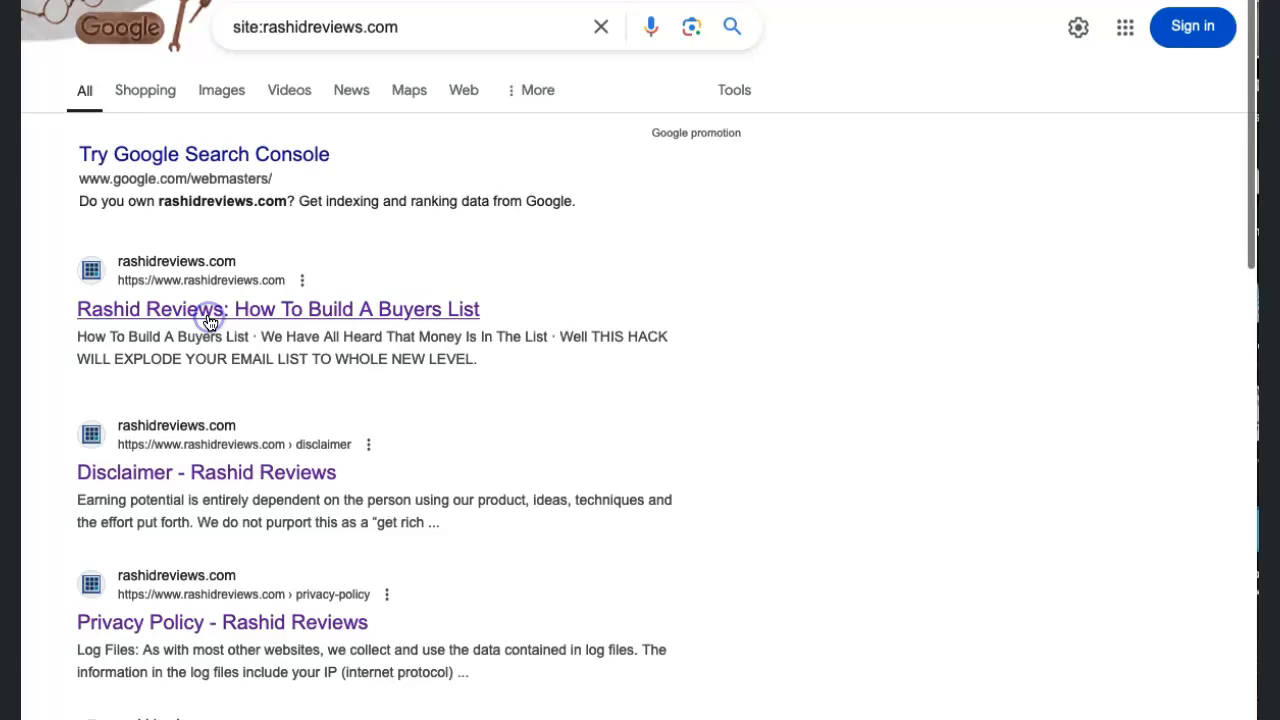
Inspect indexed results: How To Build A Buyers List, Affiliate Disclosure, and Betcity Casino Bonus Codes 2024.
left_click(208, 309)
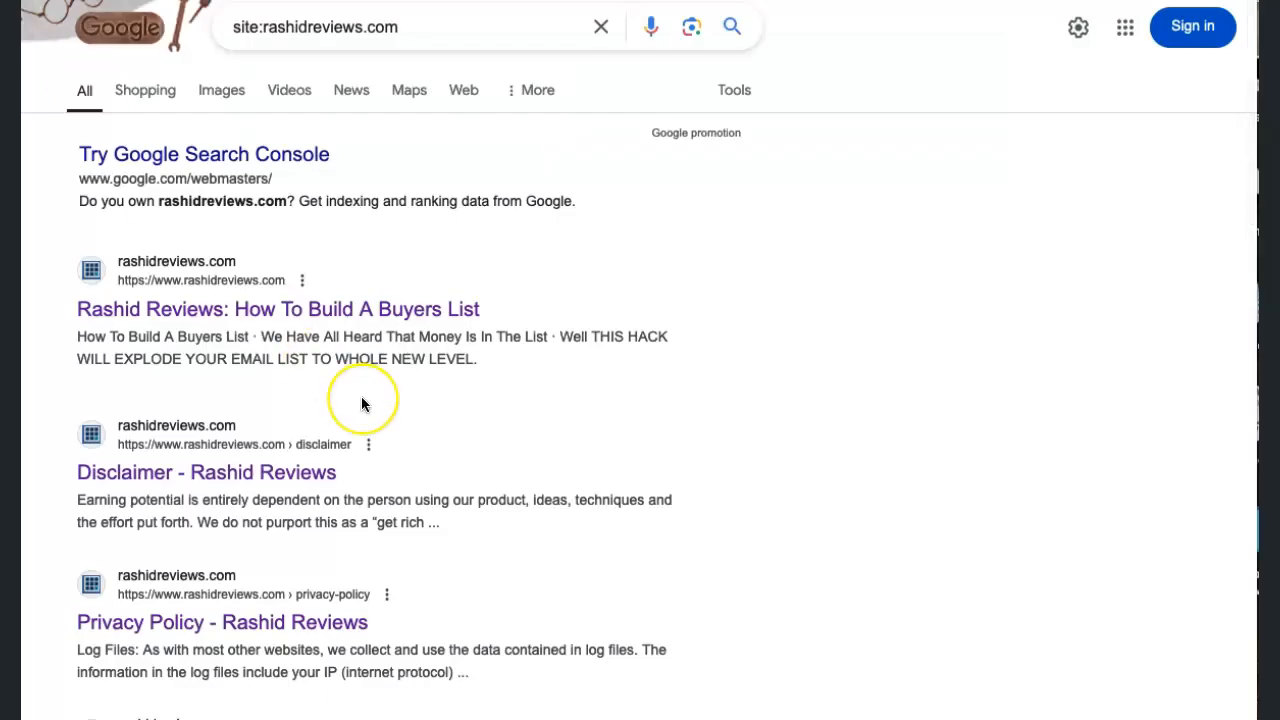
scroll(361, 396, "down", 5)
scroll(361, 396, "down", 3)
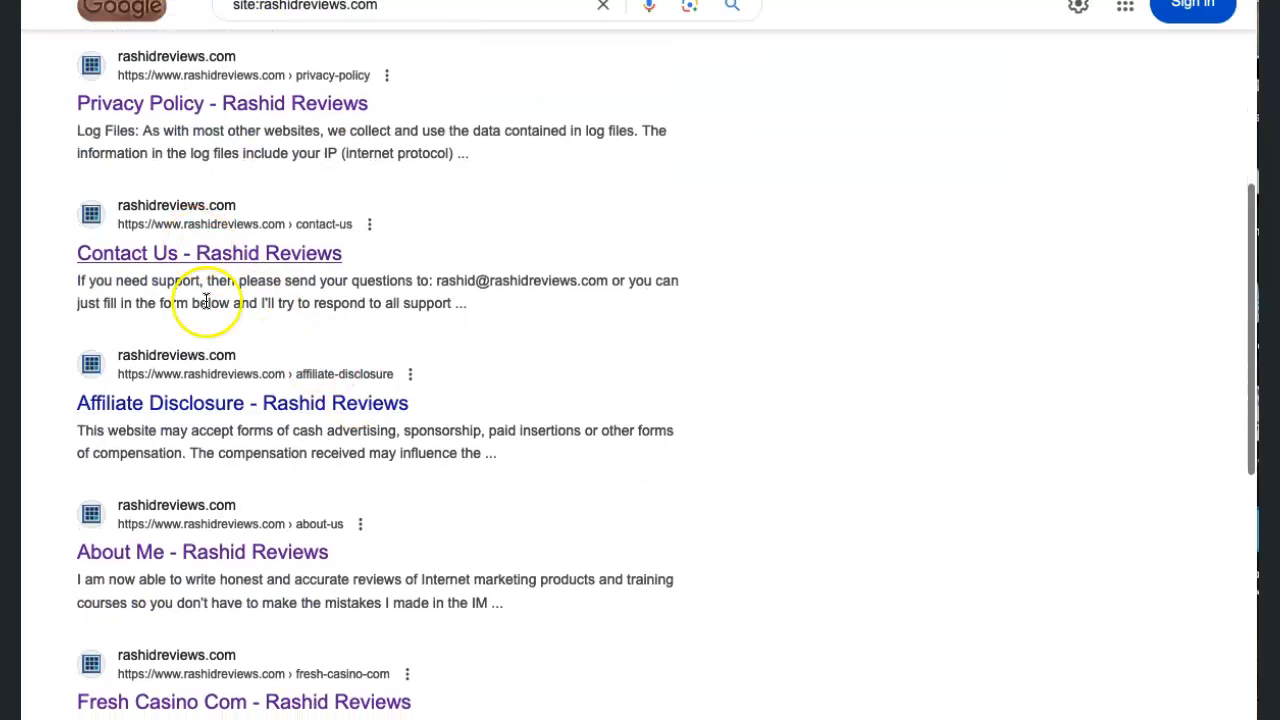
left_click(196, 405)
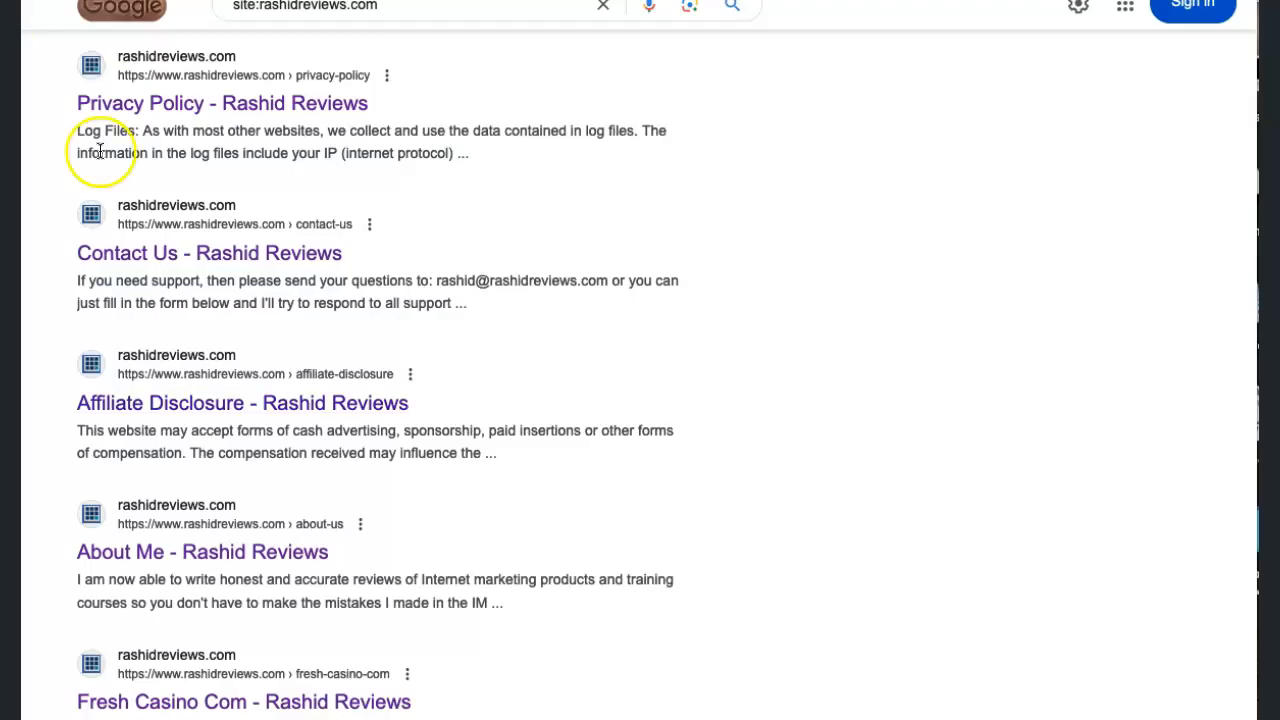
scroll(220, 362, "down", 3)
scroll(220, 362, "down", 1)
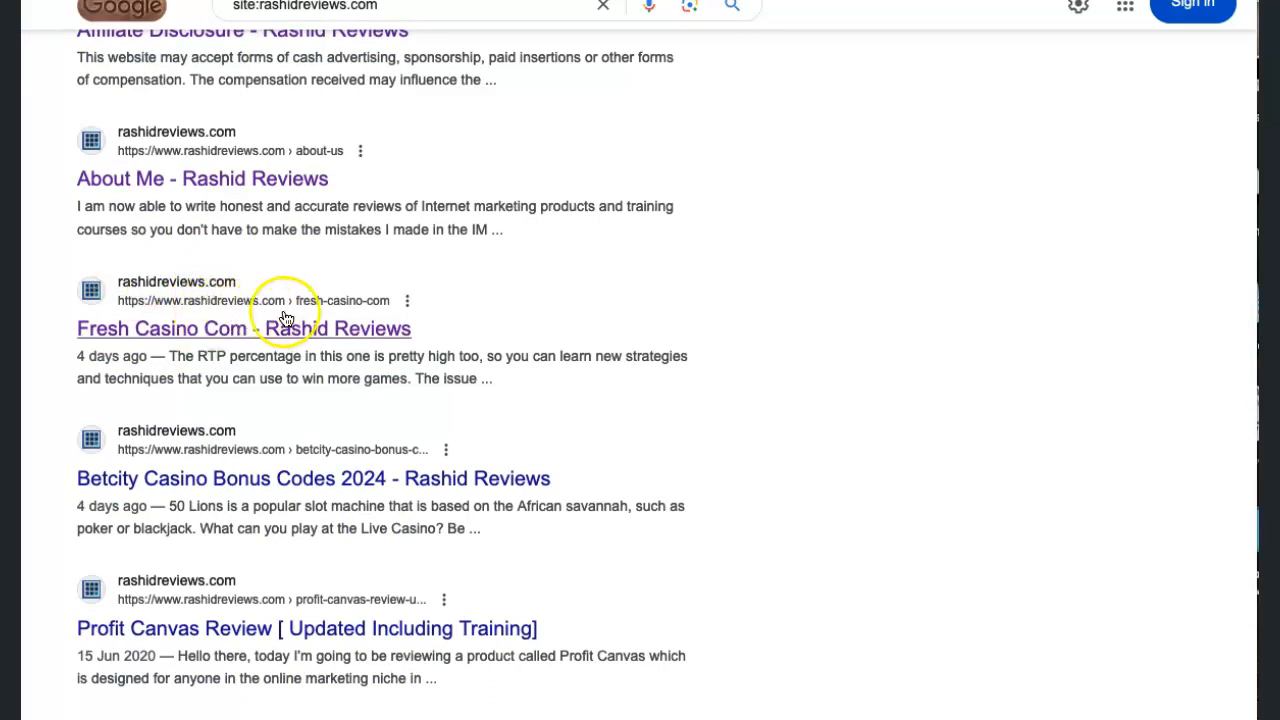
scroll(228, 356, "down", 1)
scroll(228, 358, "down", 1)
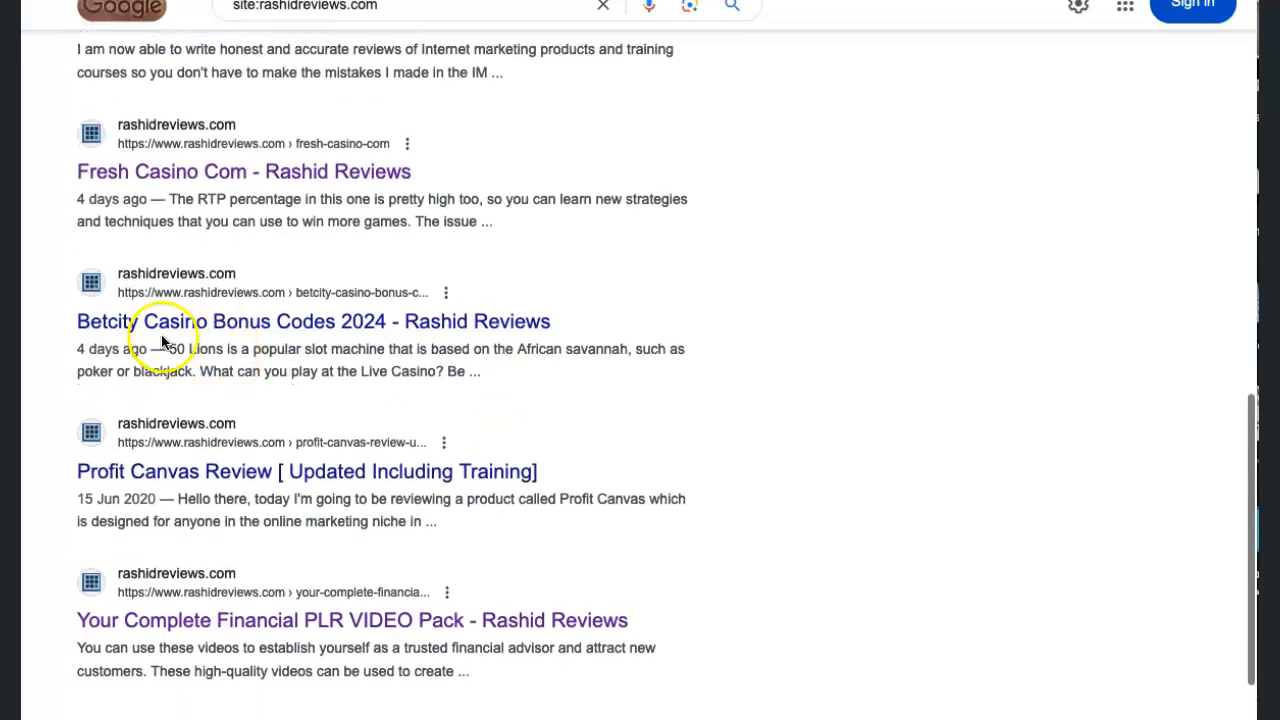
left_click(268, 324)
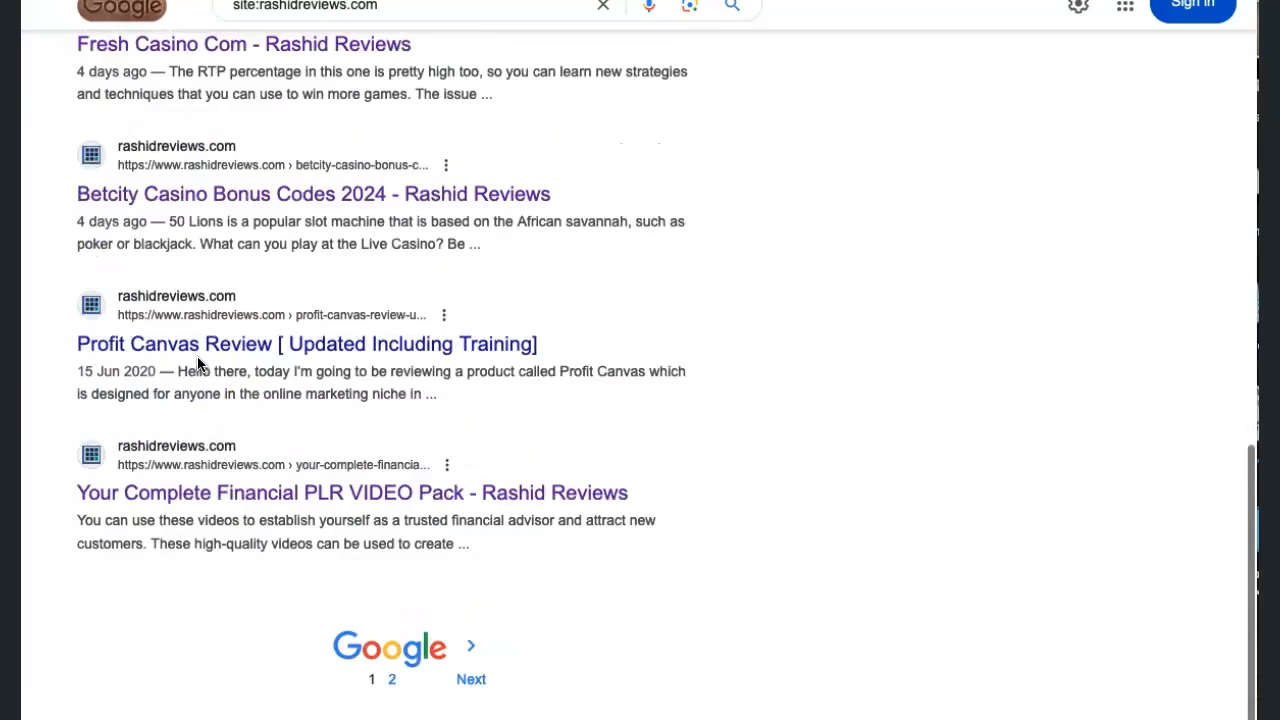
scroll(197, 363, "up", 3)
scroll(197, 363, "up", 3)
scroll(197, 363, "up", 3)
scroll(197, 363, "up", 3)
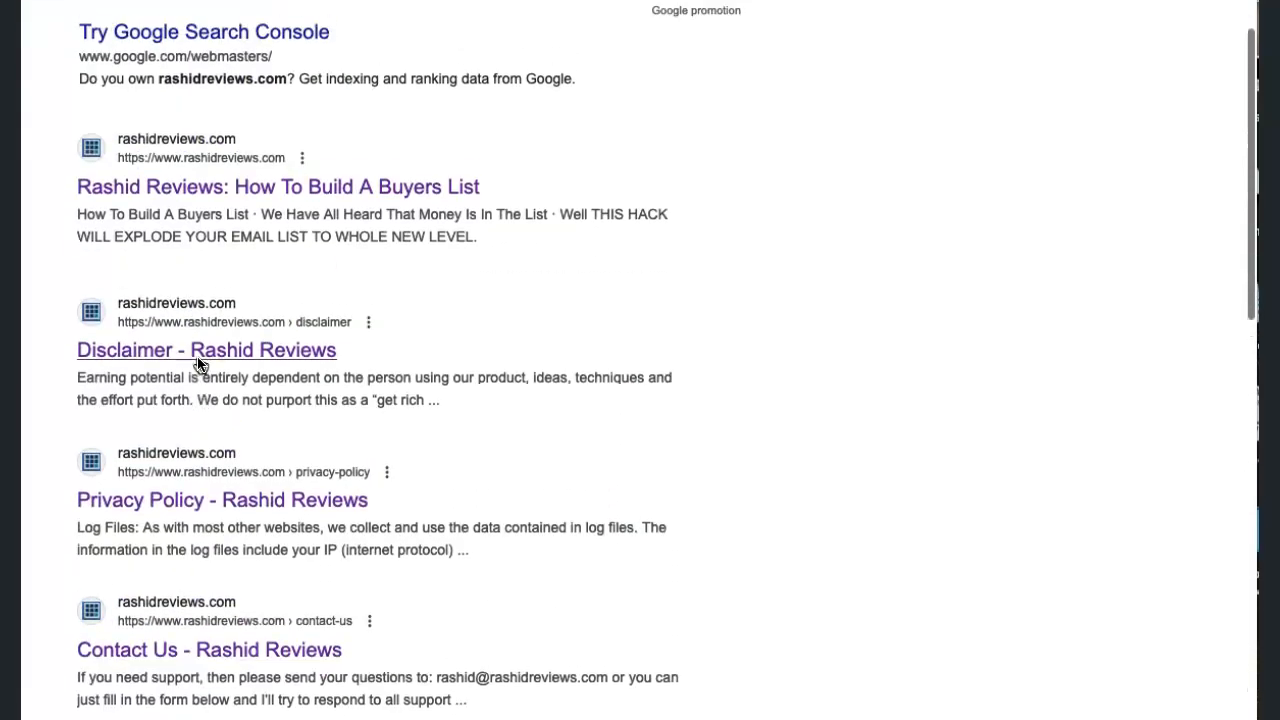
scroll(197, 363, "up", 1)
scroll(197, 363, "down", 3)
scroll(197, 363, "down", 1)
scroll(197, 363, "down", 3)
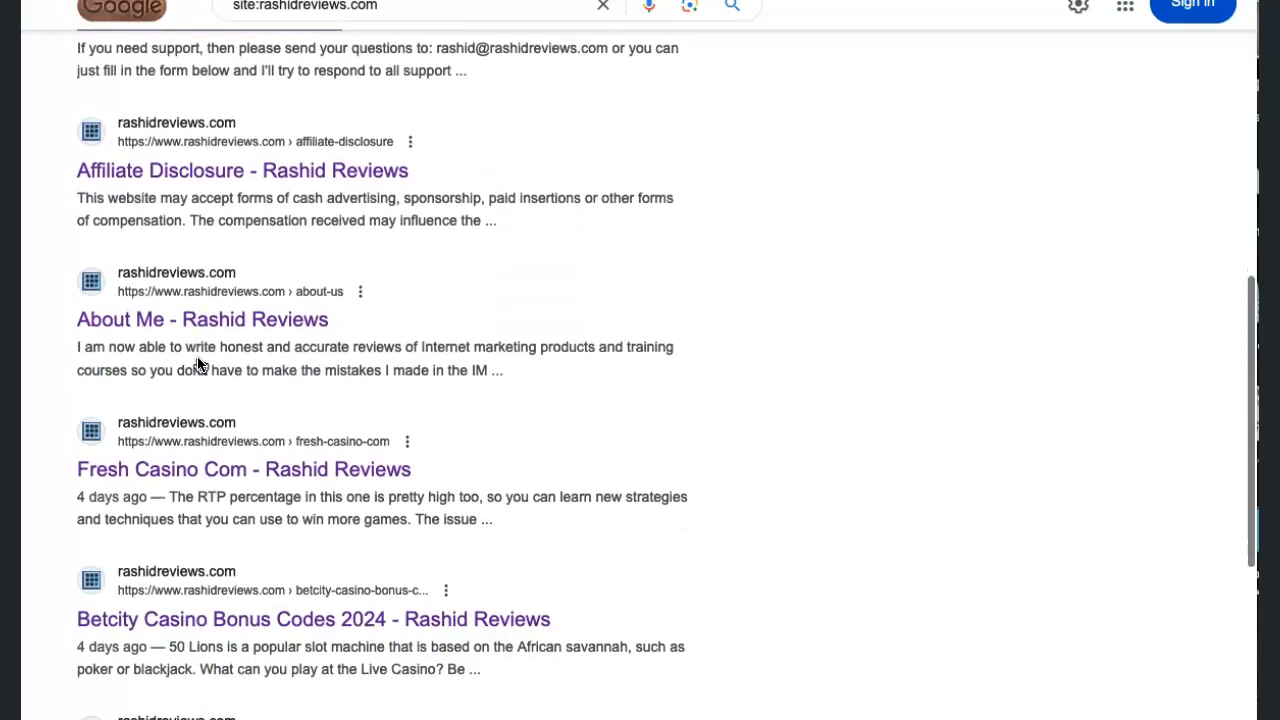
scroll(197, 363, "down", 2)
scroll(197, 363, "down", 2)
scroll(197, 363, "down", 2)
scroll(197, 363, "up", 3)
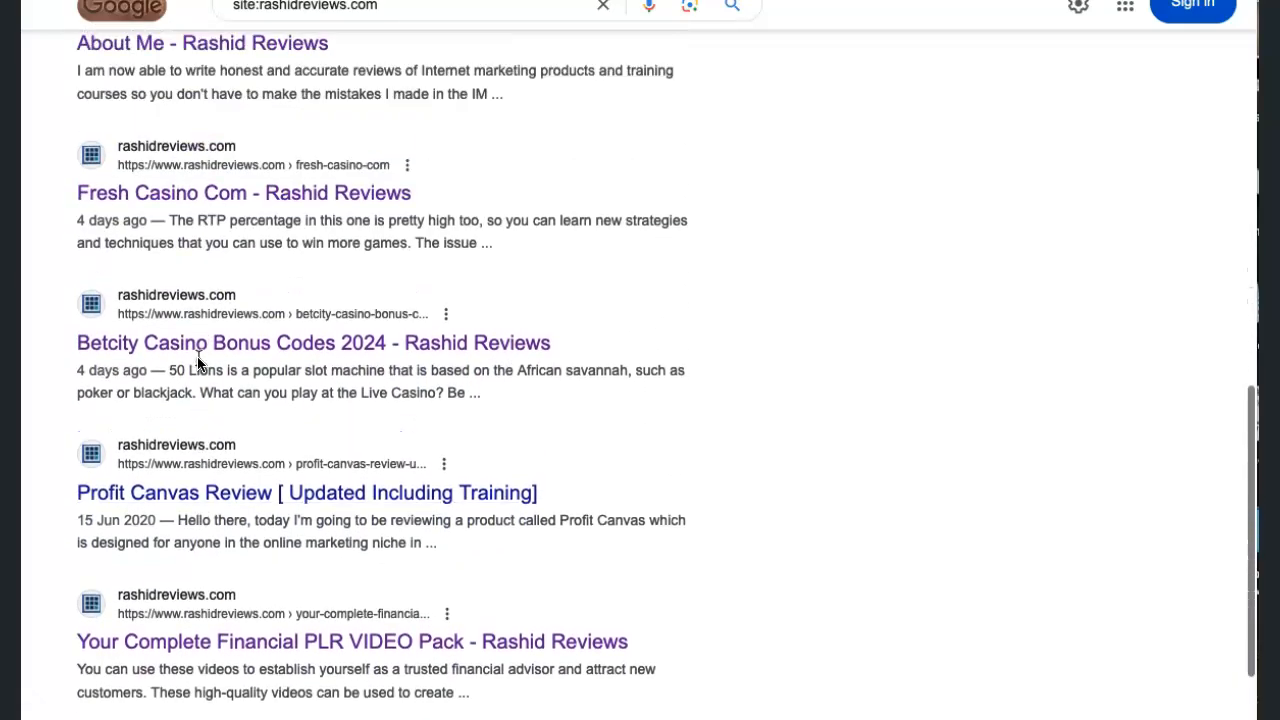
scroll(197, 363, "up", 3)
scroll(197, 363, "up", 3)
scroll(197, 363, "up", 1)
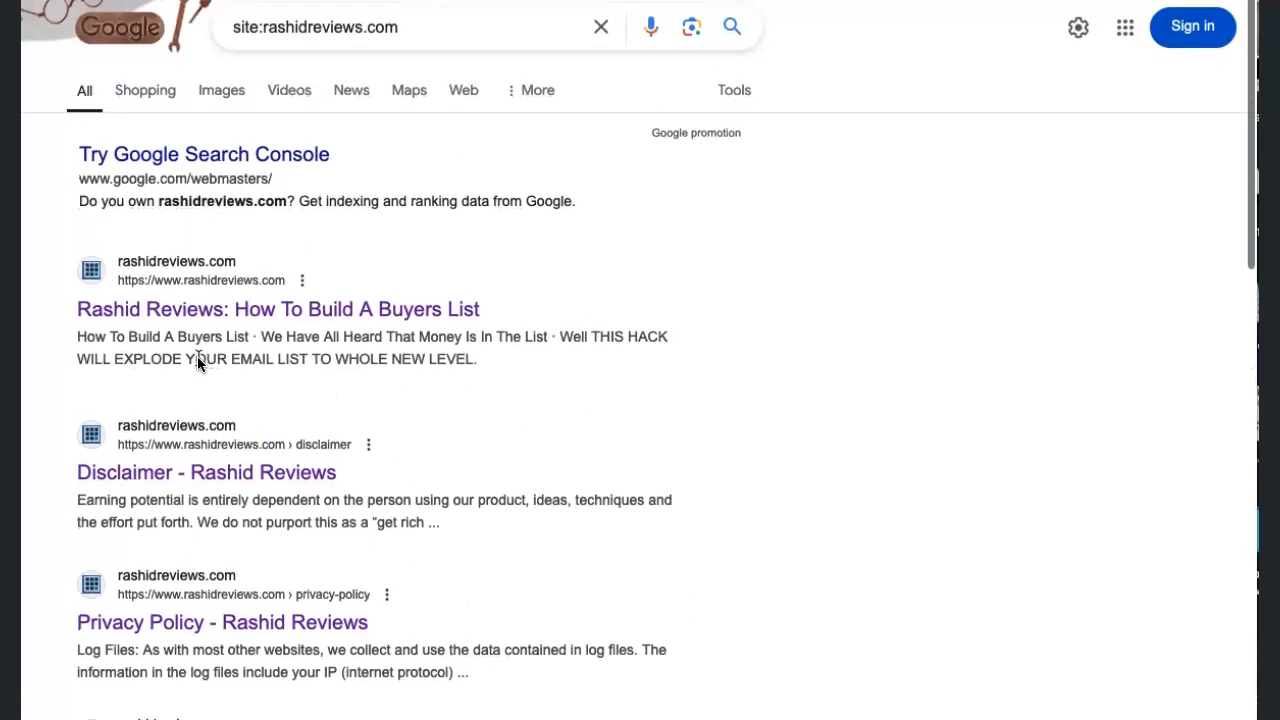
scroll(271, 353, "down", 1)
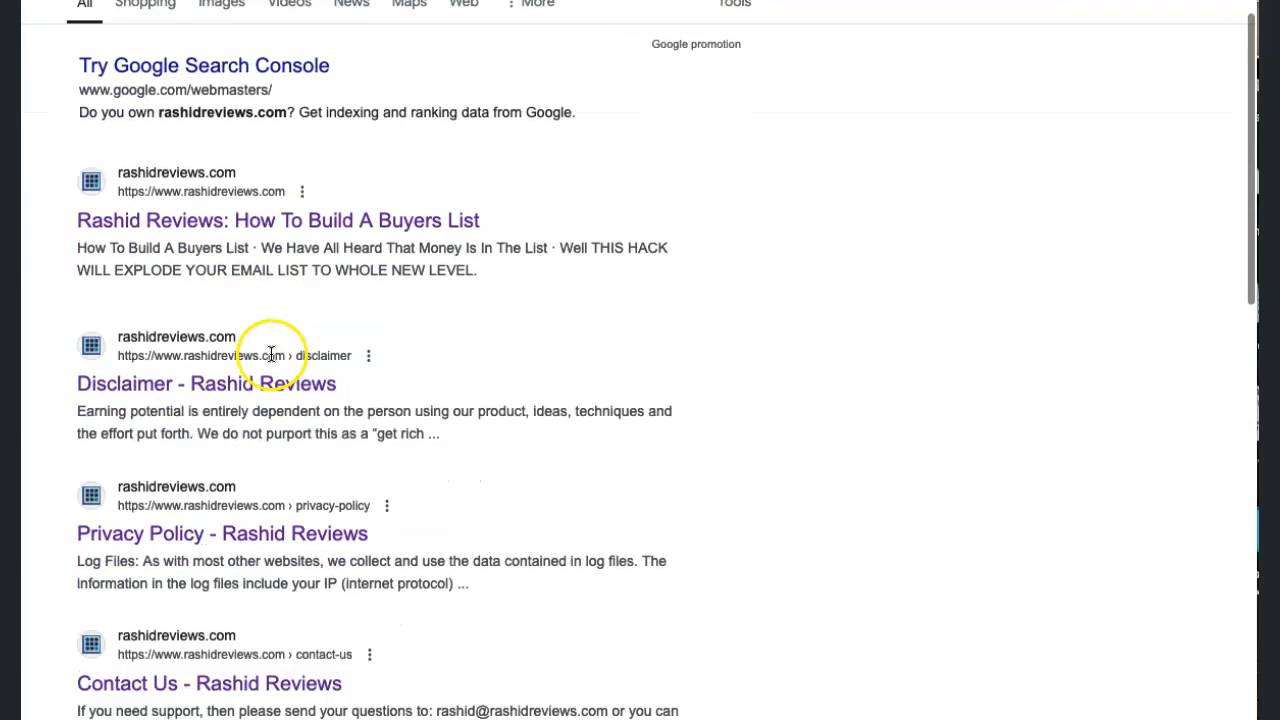
scroll(271, 353, "down", 2)
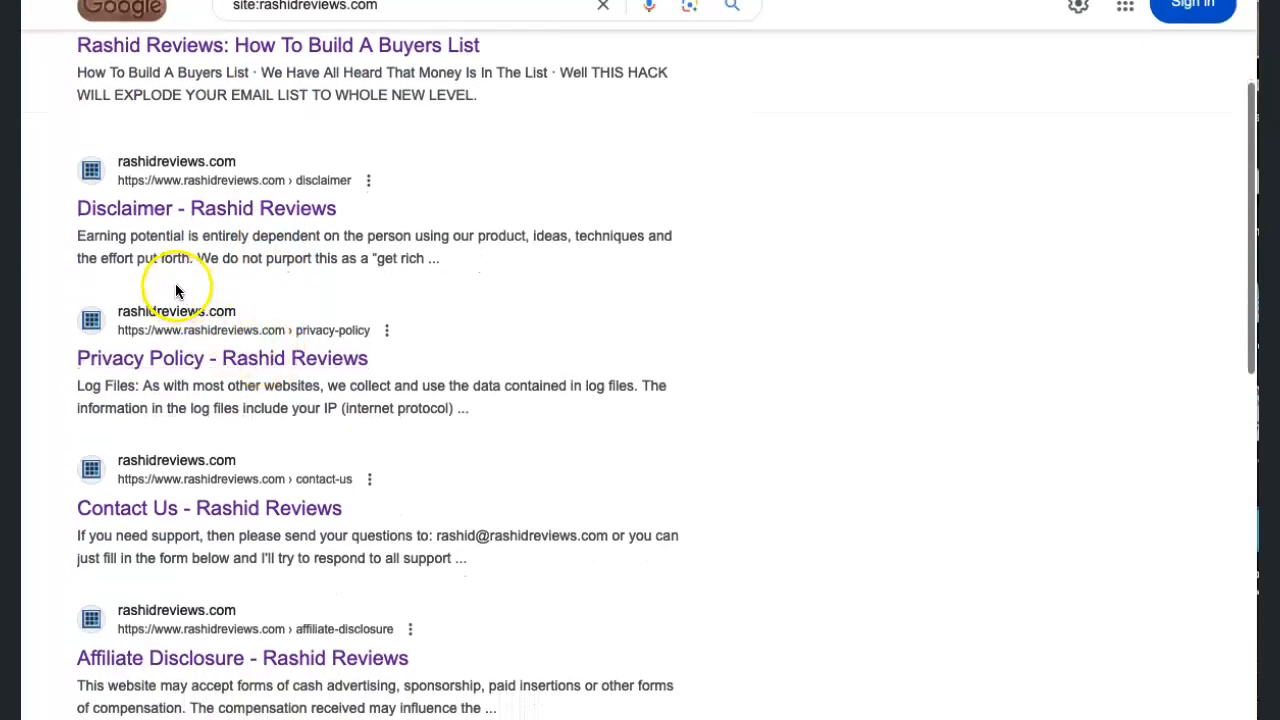
scroll(177, 290, "down", 3)
scroll(200, 280, "down", 1)
scroll(213, 273, "down", 1)
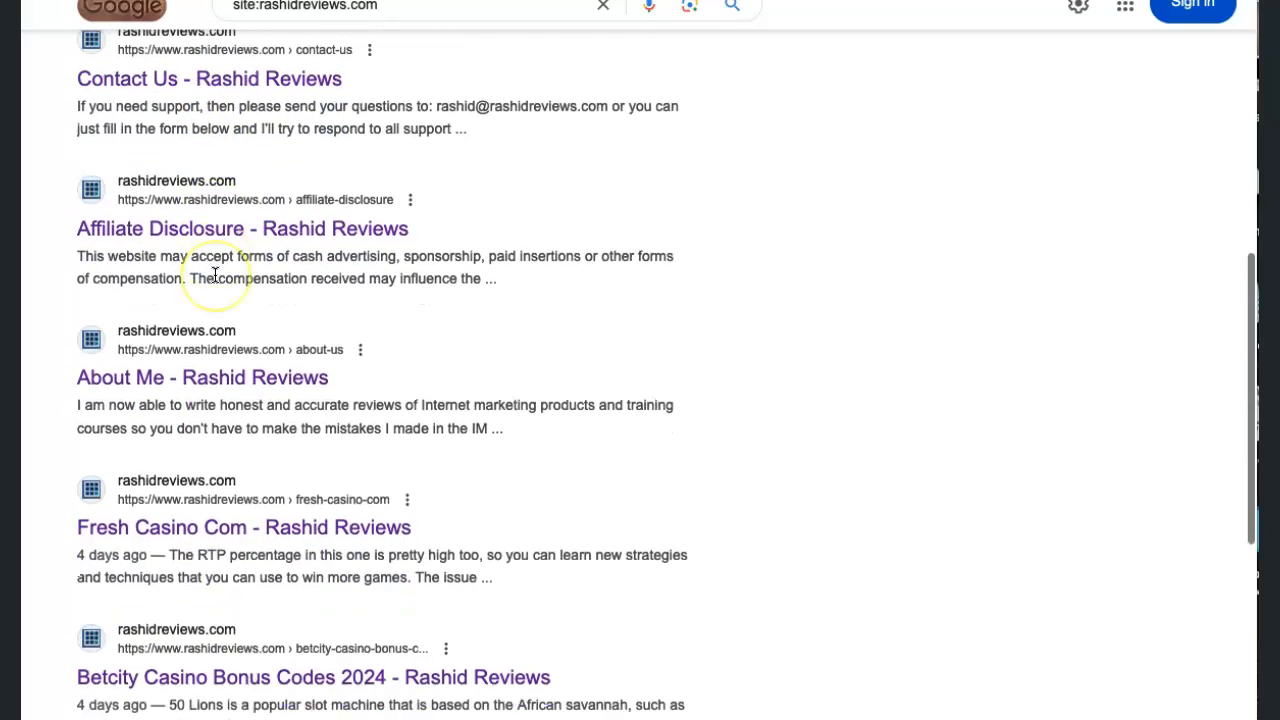
scroll(213, 273, "down", 1)
scroll(213, 275, "up", 4)
scroll(213, 275, "up", 3)
scroll(213, 275, "up", 1)
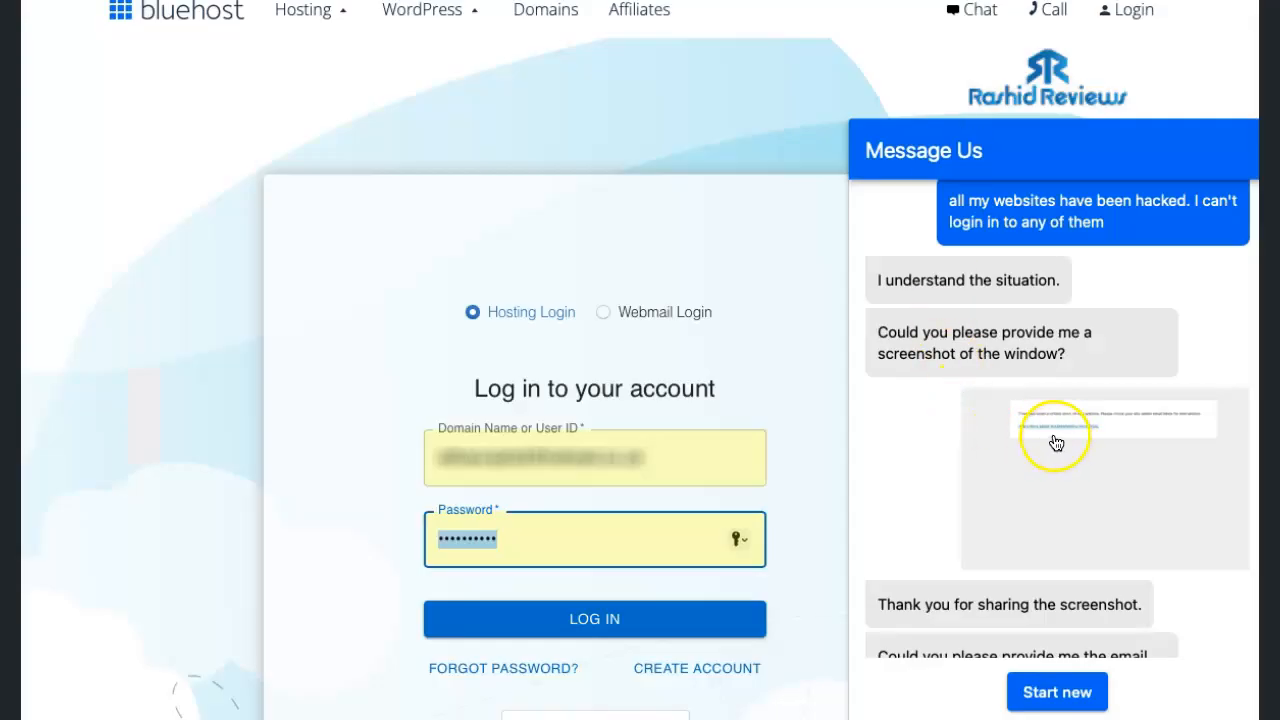
scroll(1004, 454, "down", 2)
scroll(990, 470, "down", 1)
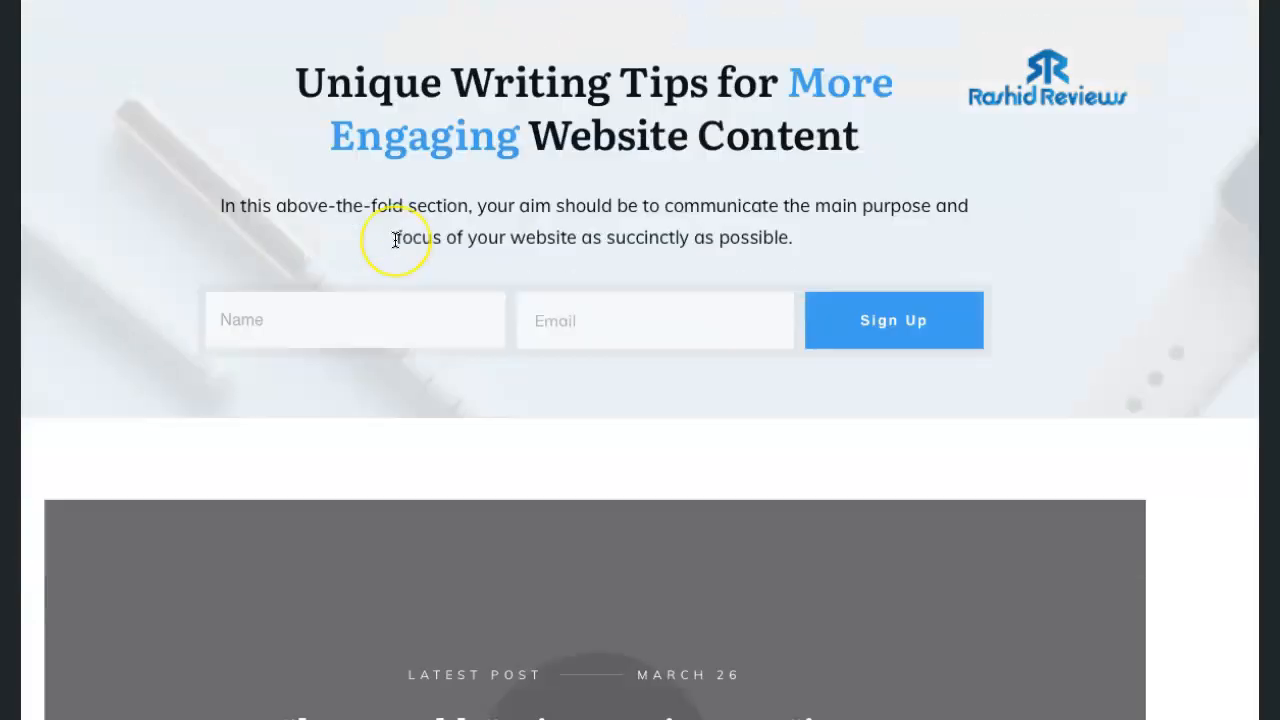
scroll(395, 237, "up", 2)
scroll(395, 237, "down", 10)
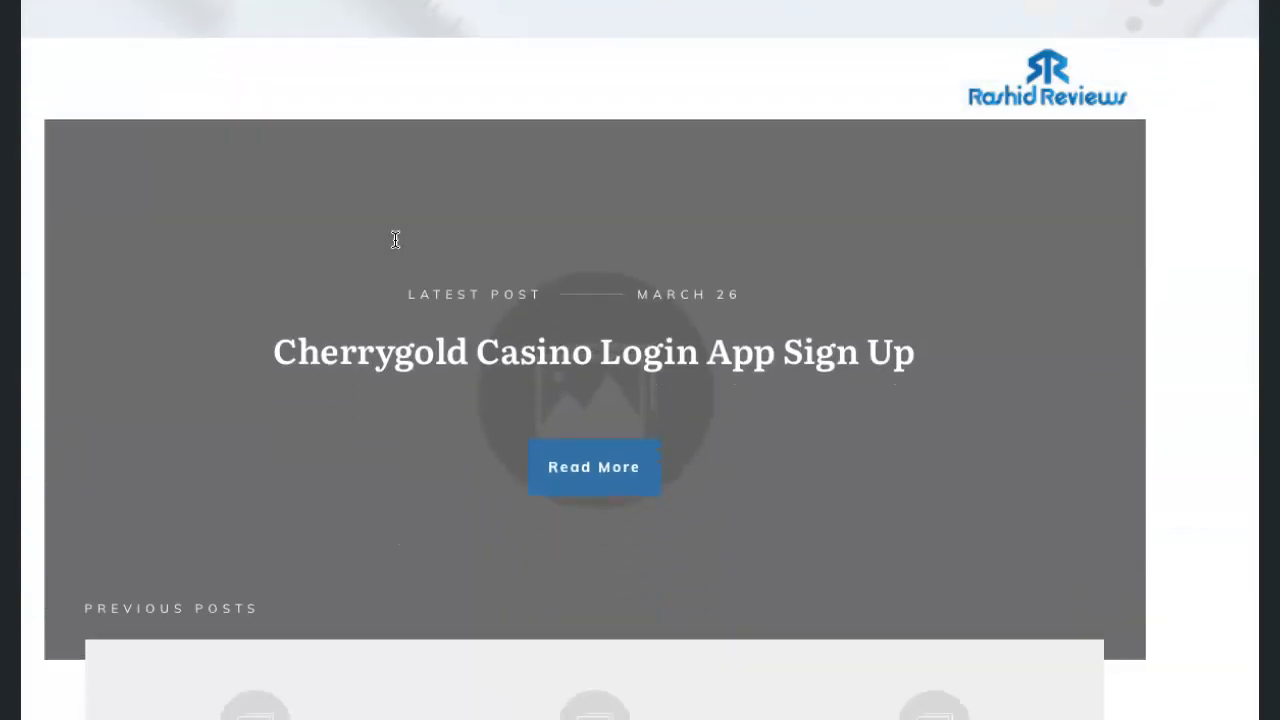
scroll(395, 240, "down", 2)
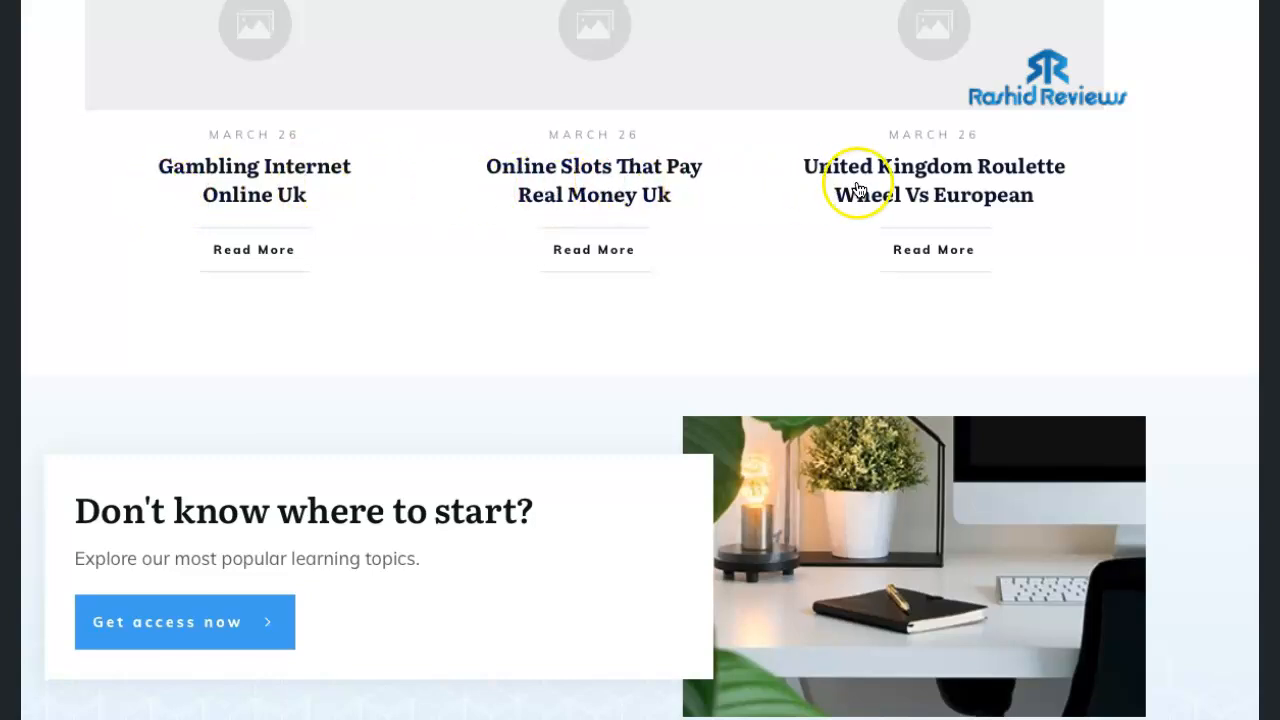
scroll(631, 191, "down", 5)
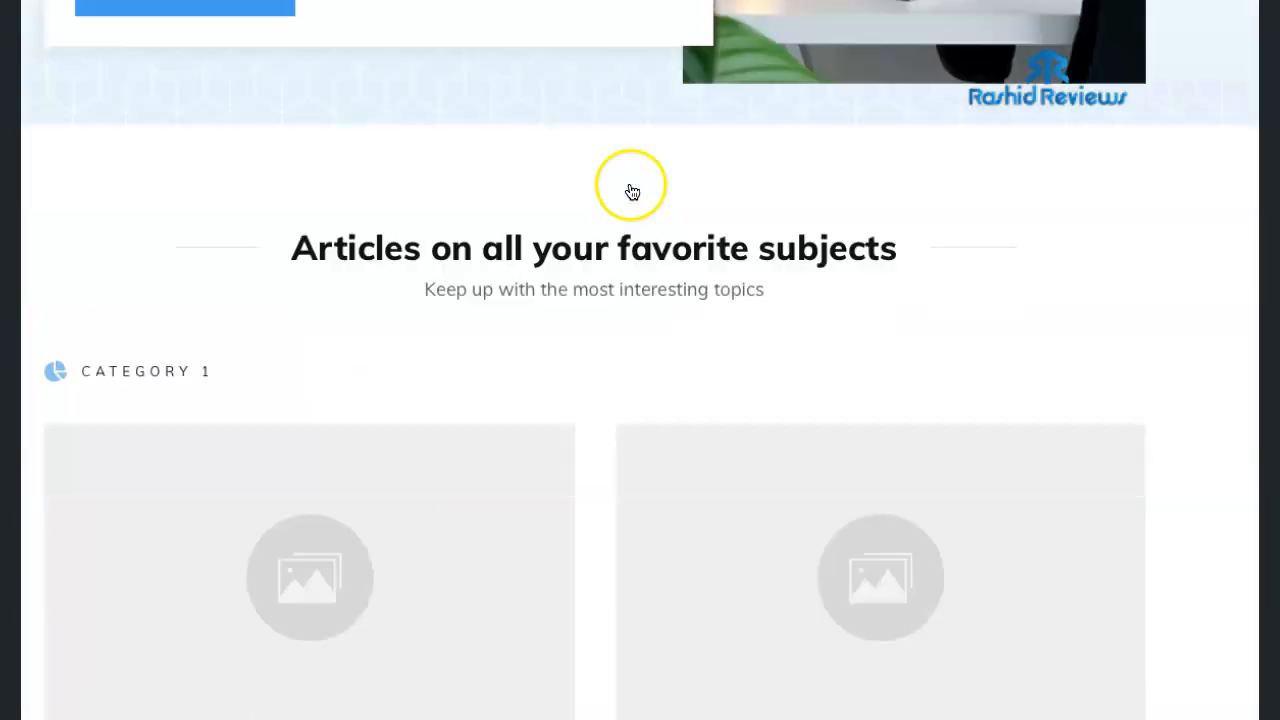
scroll(631, 191, "down", 3)
scroll(631, 191, "down", 3)
scroll(599, 190, "down", 2)
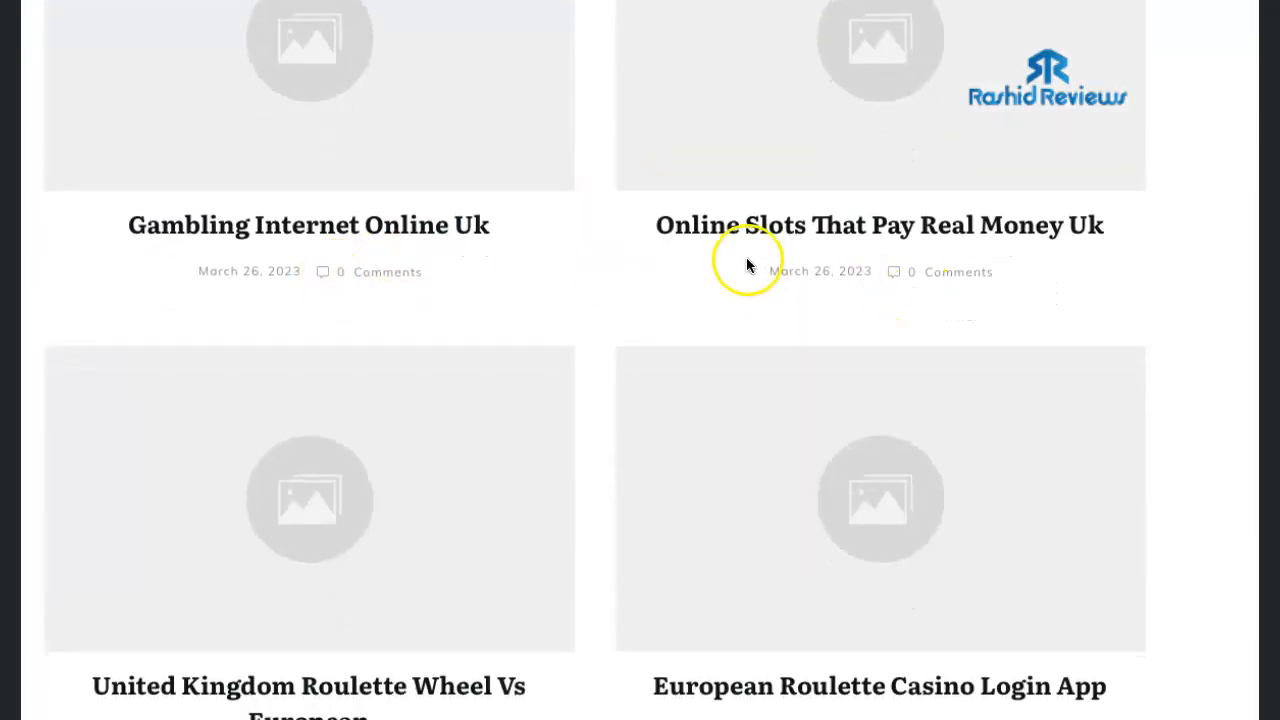
scroll(750, 260, "down", 6)
scroll(752, 265, "down", 5)
scroll(752, 265, "down", 5)
scroll(752, 265, "down", 4)
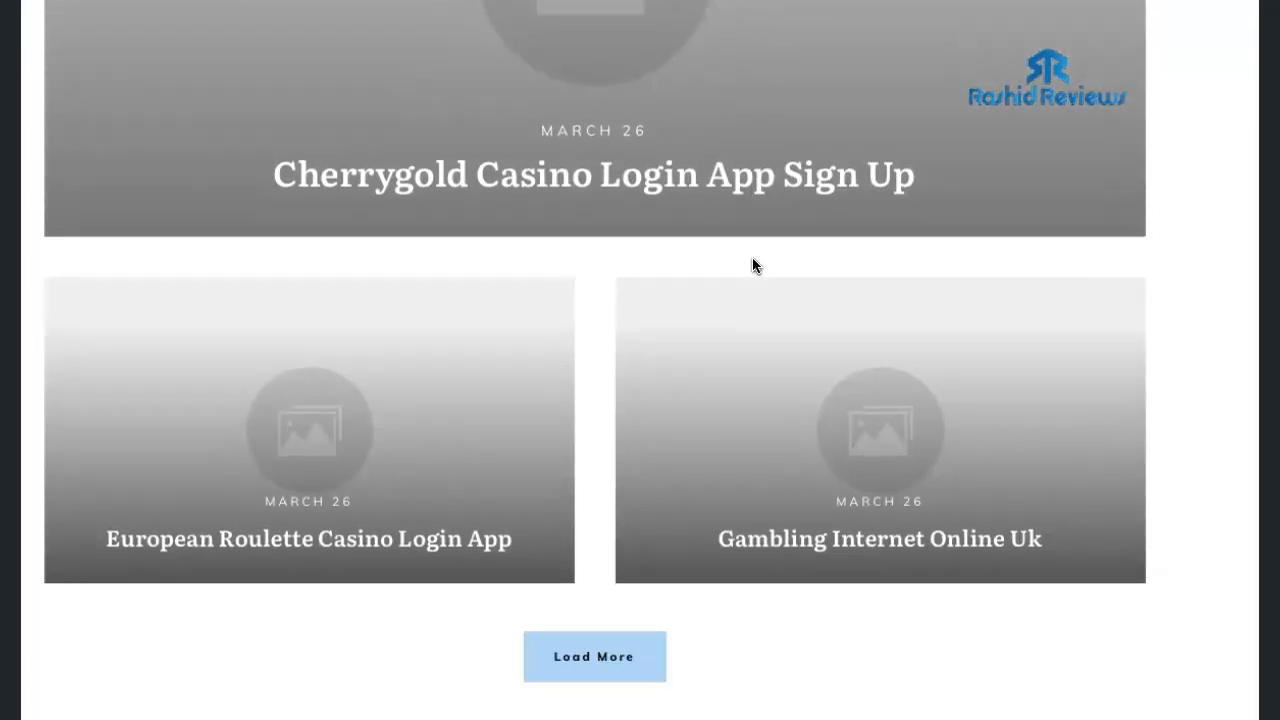
scroll(752, 265, "down", 8)
scroll(752, 265, "down", 3)
scroll(752, 265, "up", 6)
scroll(752, 265, "up", 8)
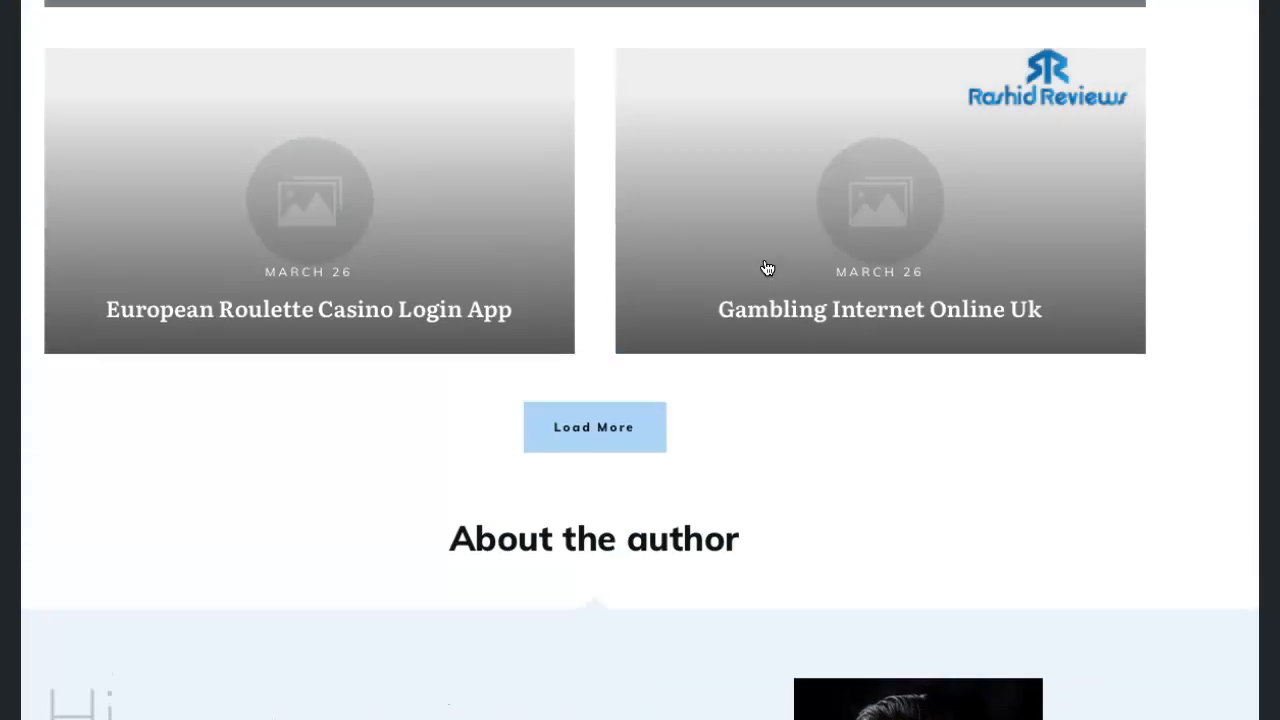
scroll(752, 265, "up", 6)
scroll(759, 267, "up", 3)
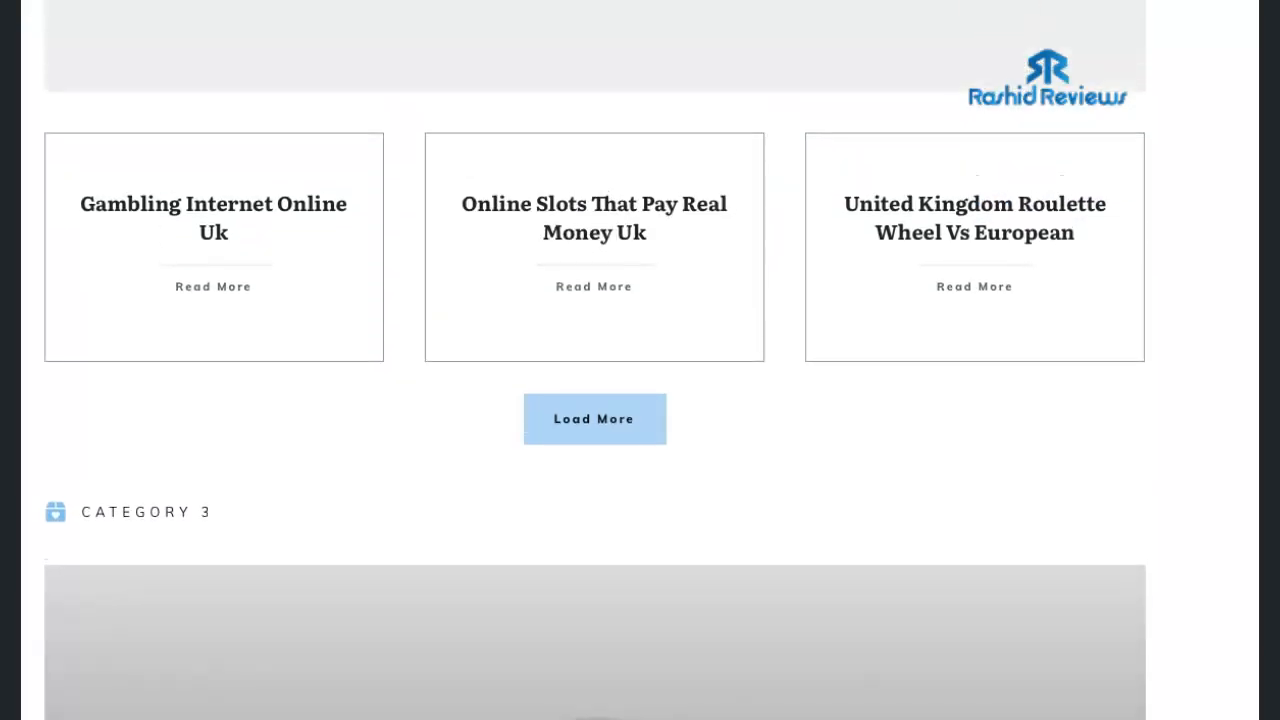
Glance at the published casino spam posts list, then return to the Bluehost support chat.
left_click(150, 10)
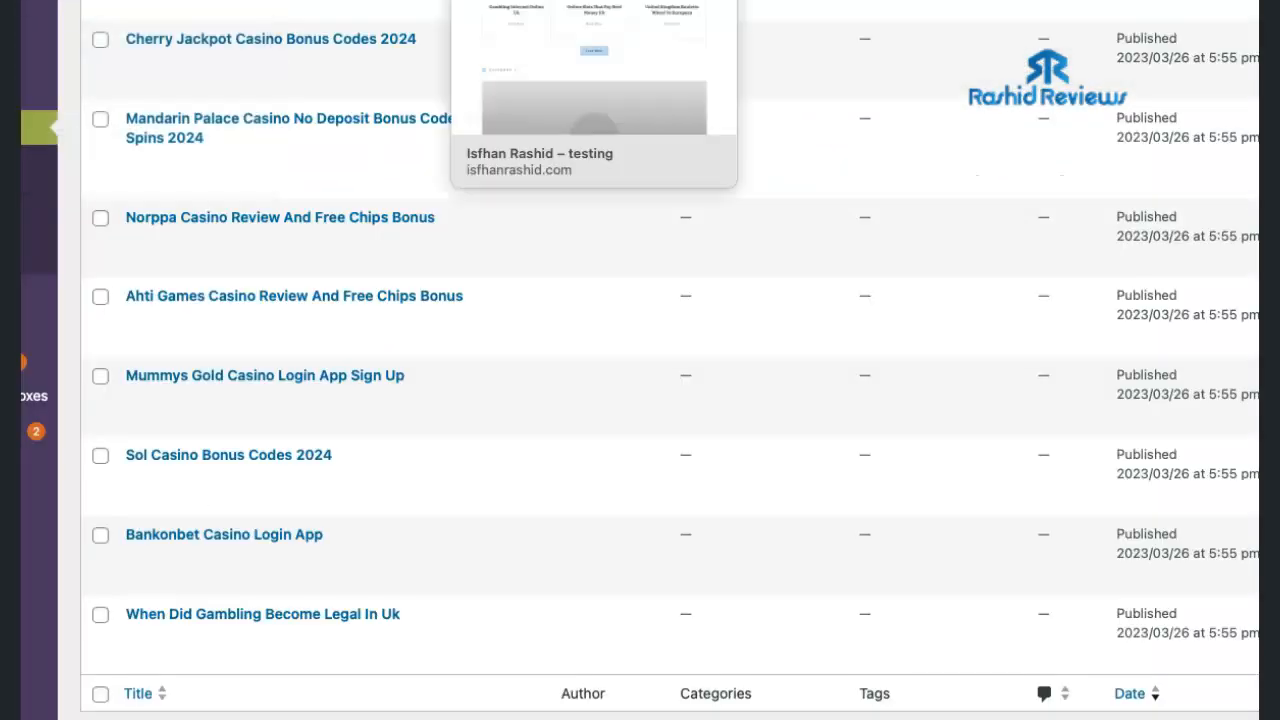
left_click(1000, 10)
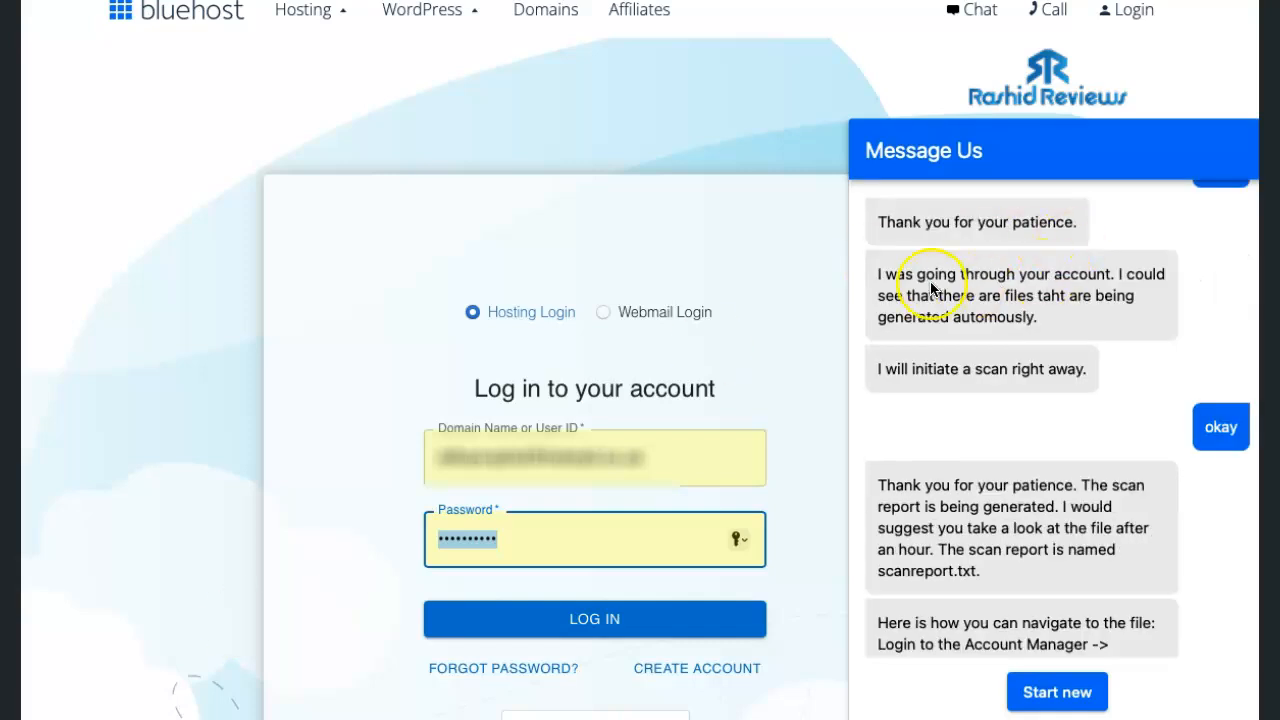
scroll(948, 292, "down", 1)
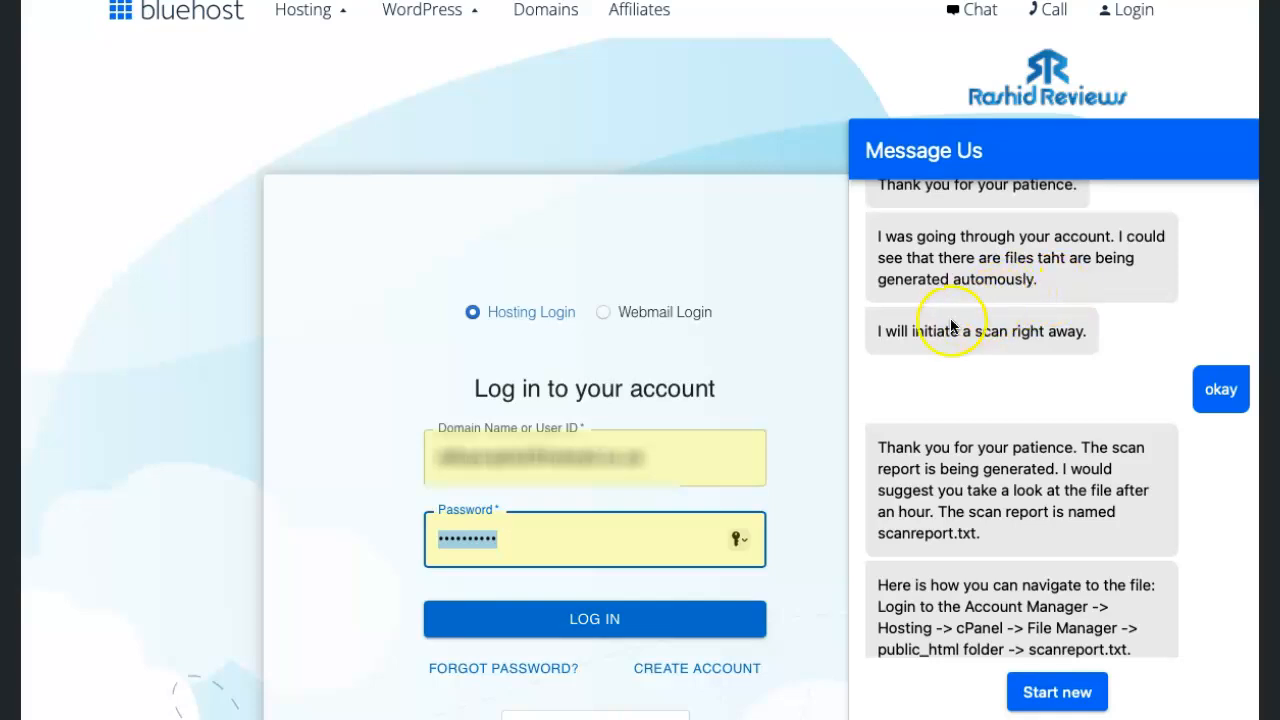
scroll(927, 356, "down", 1)
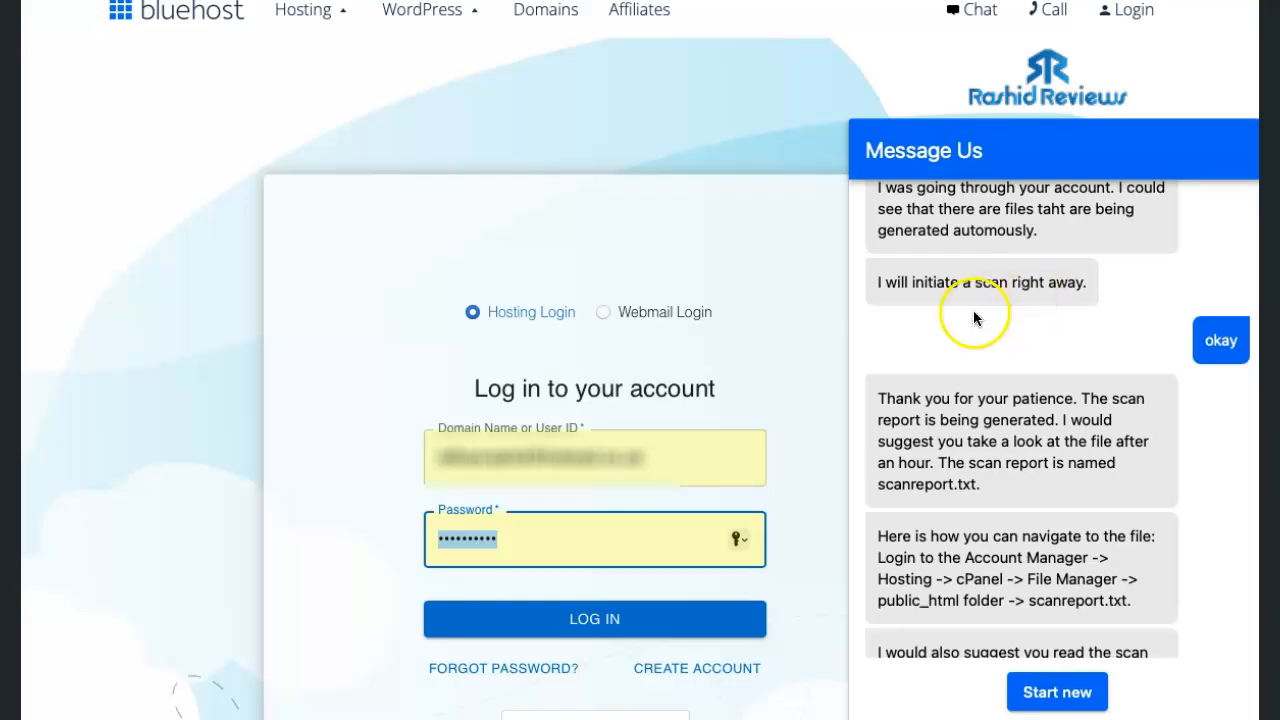
scroll(975, 316, "down", 2)
scroll(975, 316, "down", 4)
scroll(975, 316, "up", 3)
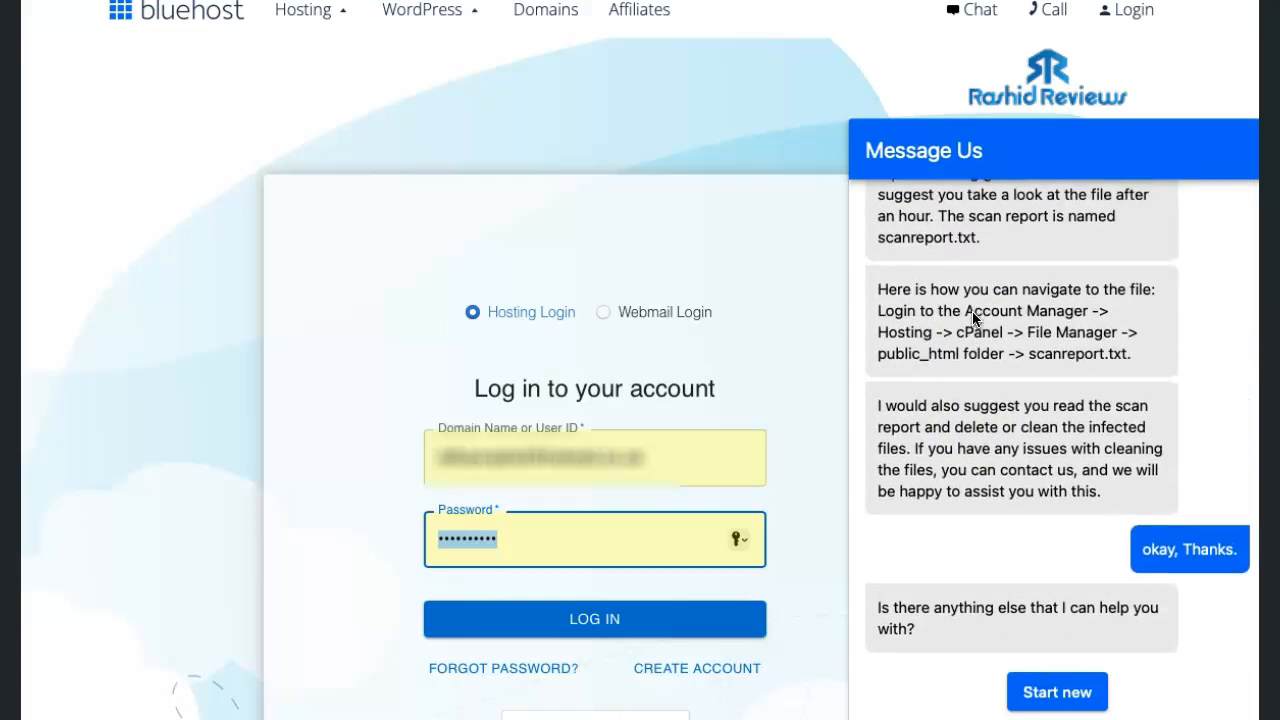
scroll(1023, 312, "down", 1)
scroll(1023, 312, "down", 1)
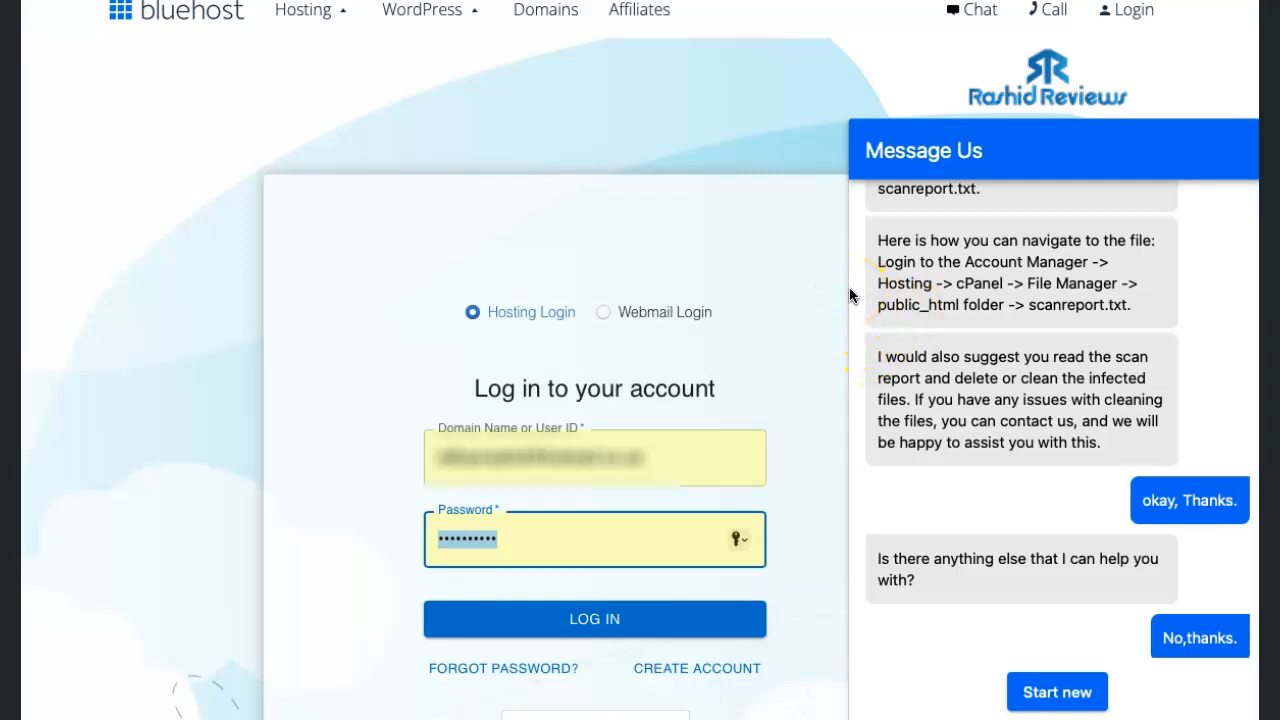
scroll(849, 287, "up", 2)
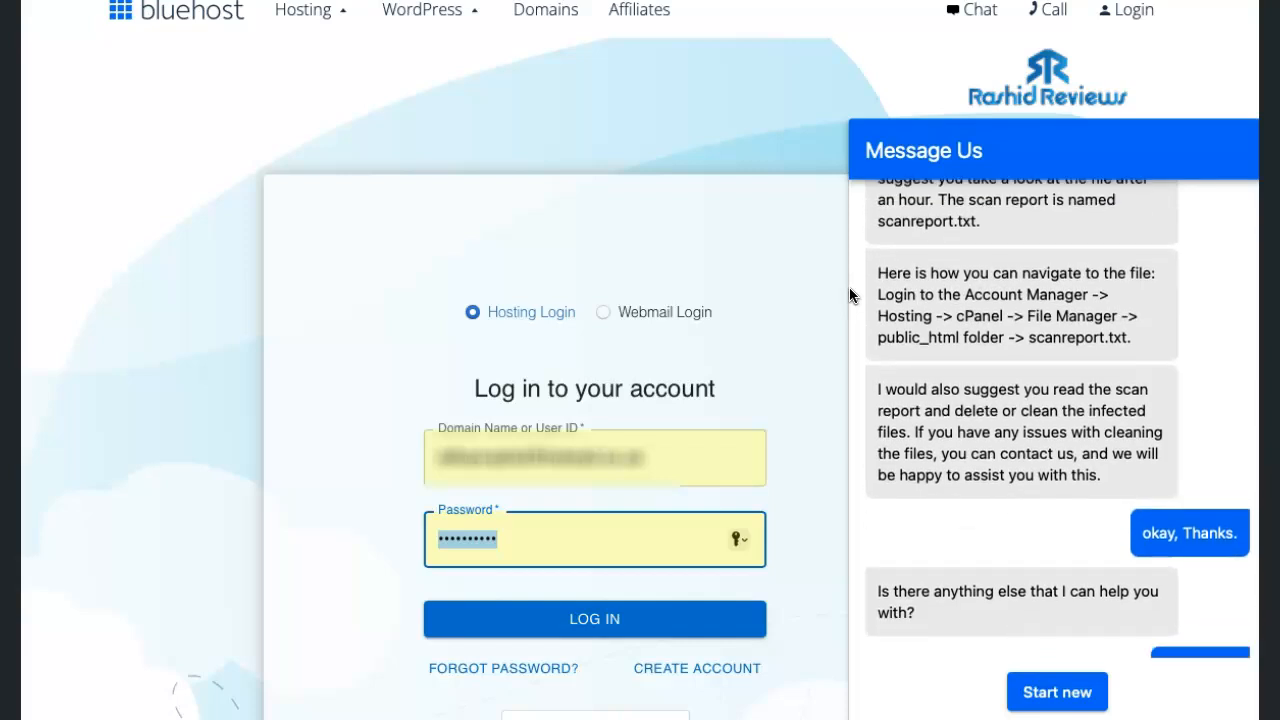